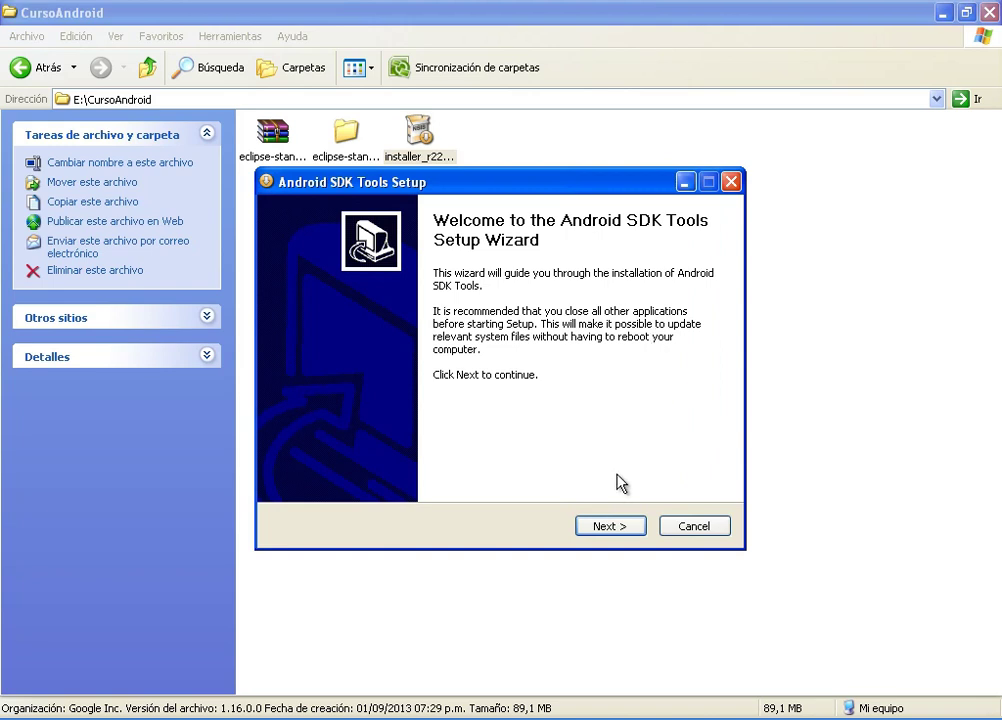
Advance the Android SDK Tools setup to the install location, choosing installation for anyone using this computer.
left_click(610, 526)
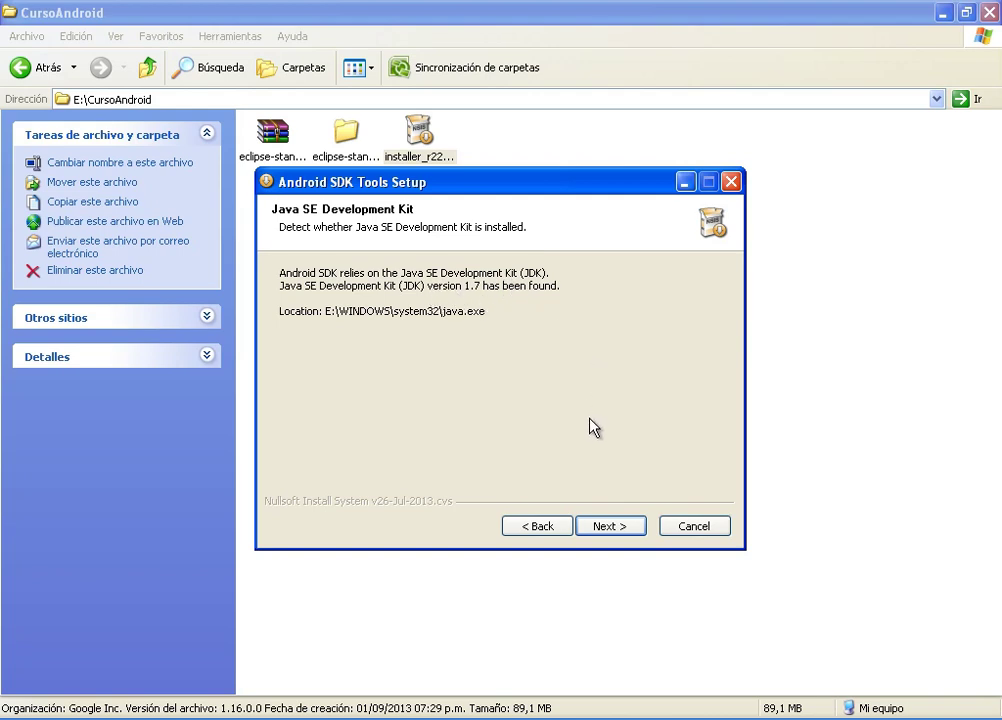
left_click(607, 527)
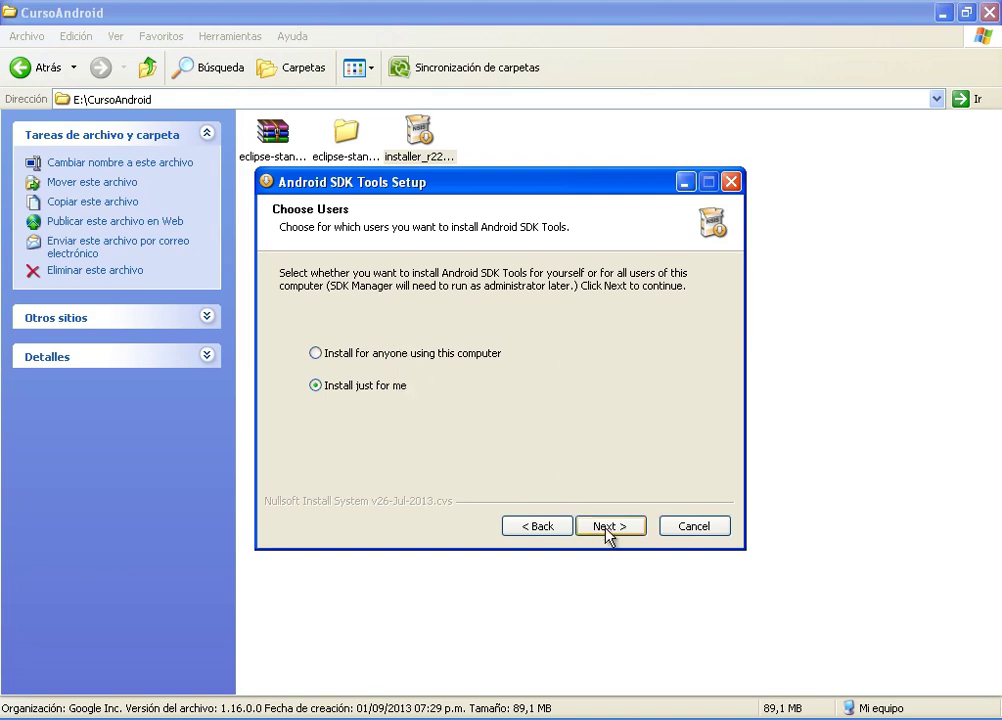
left_click(335, 360)
left_click(609, 526)
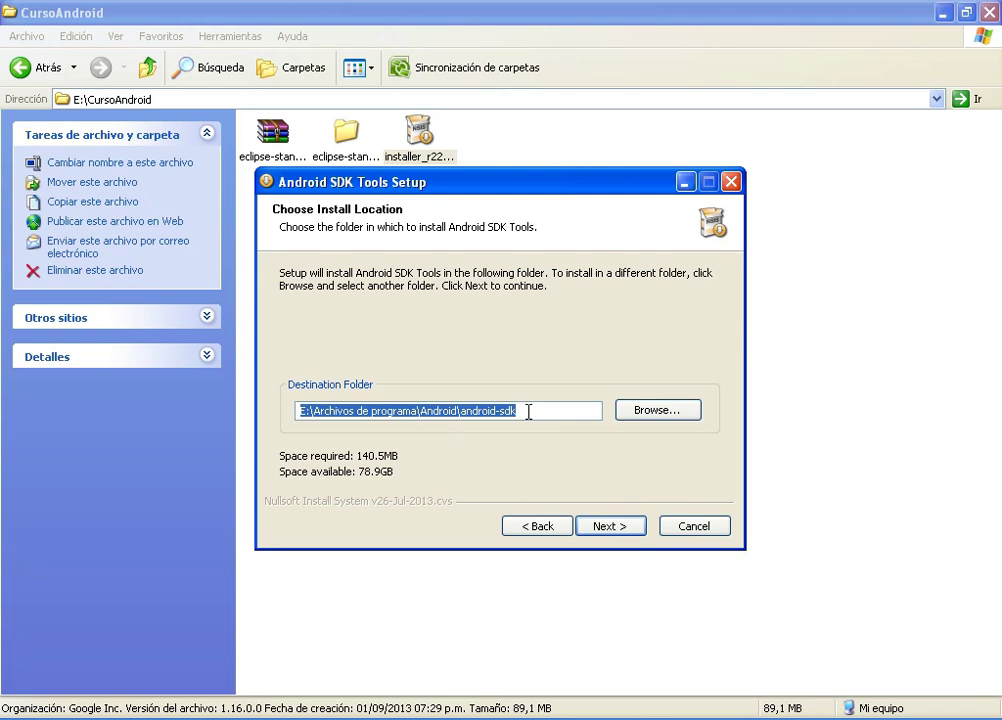
Minimize the setup wizard and create a text document named Ruta Plugin.txt in the CursoAndroid folder.
left_click(685, 182)
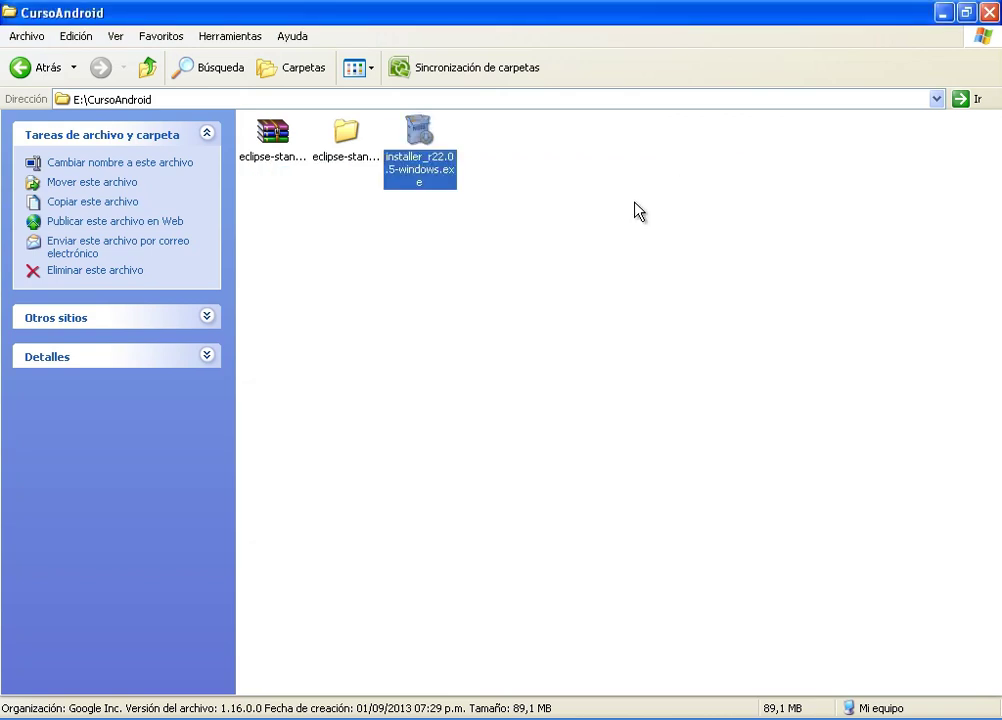
right_click(567, 187)
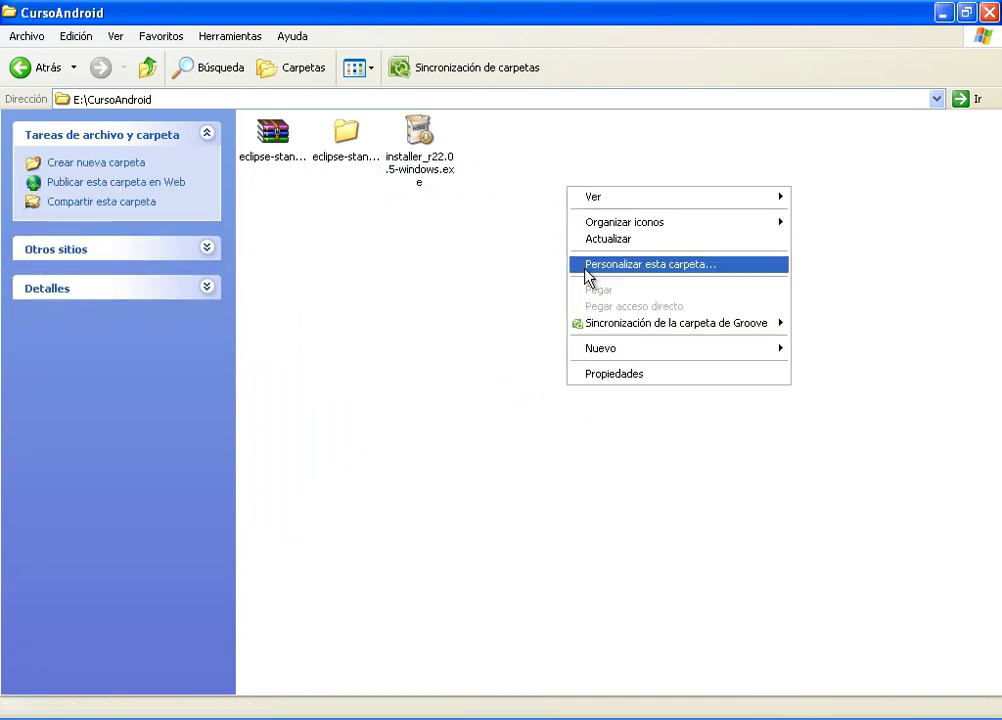
mouse_move(642, 354)
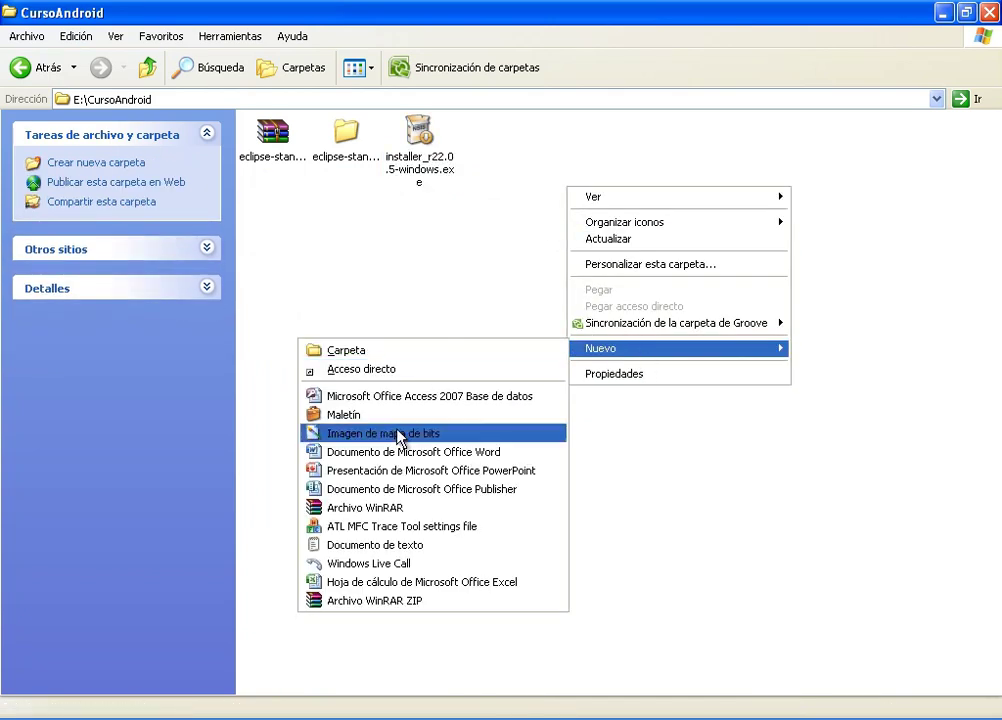
left_click(350, 546)
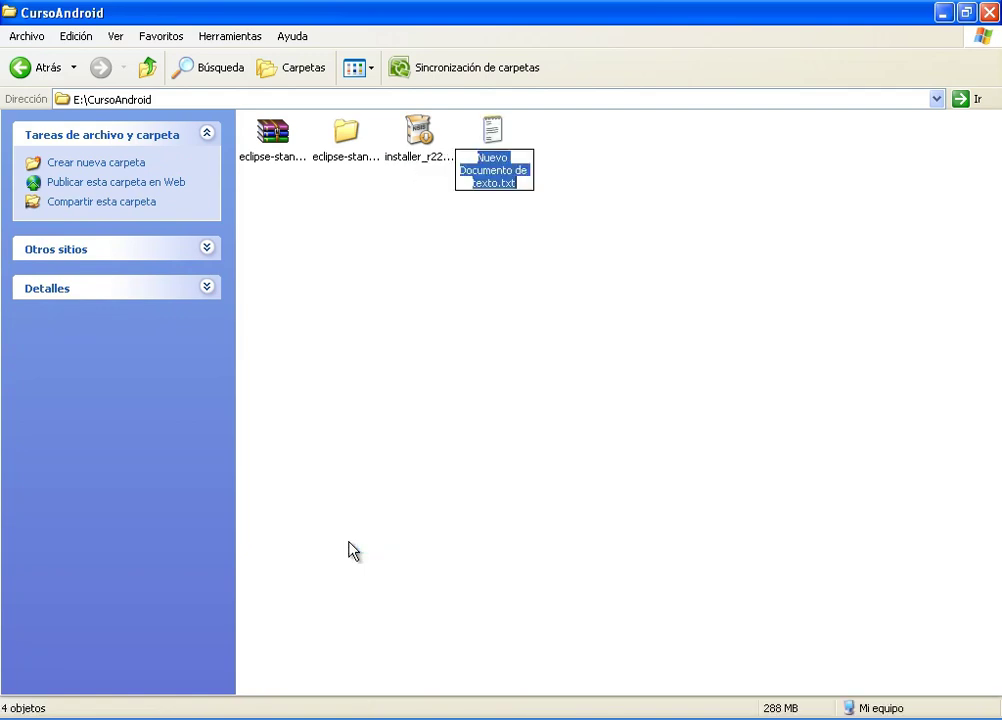
key("Right")
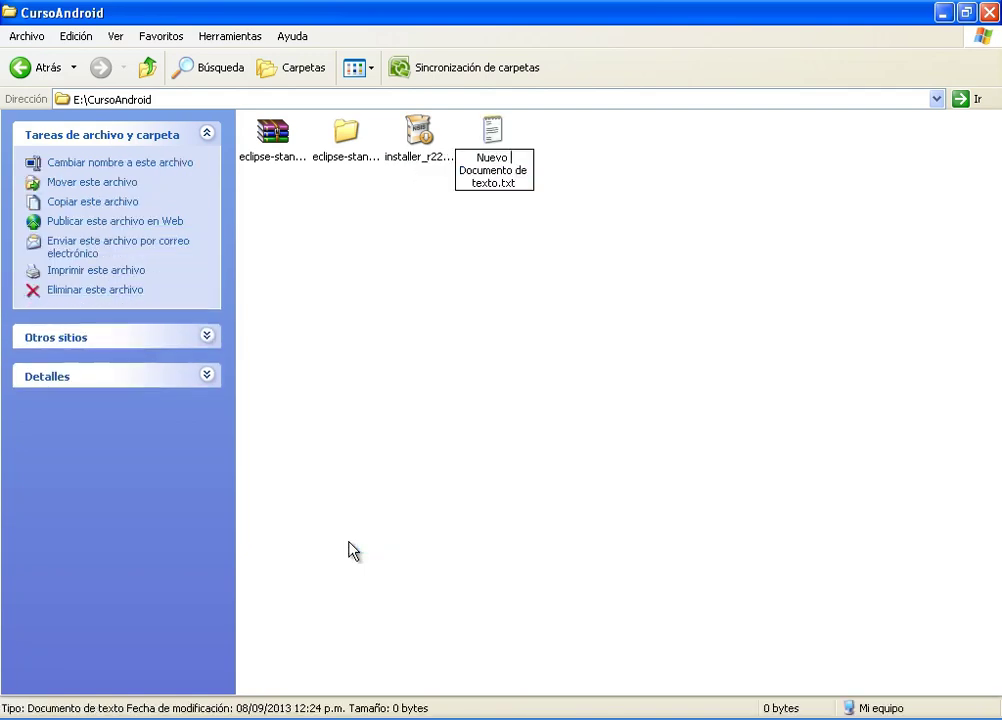
key("Delete")
key("Delete")
key("Delete")
key("Delete")
key("Delete")
key("Delete")
key("Delete")
key("Delete")
key("Delete")
key("Delete")
key("Delete")
key("Delete")
key("Delete")
key("Delete")
key("Delete")
key("Delete")
key("Delete")
key("Delete")
key("Delete")
key("Delete")
key("Delete")
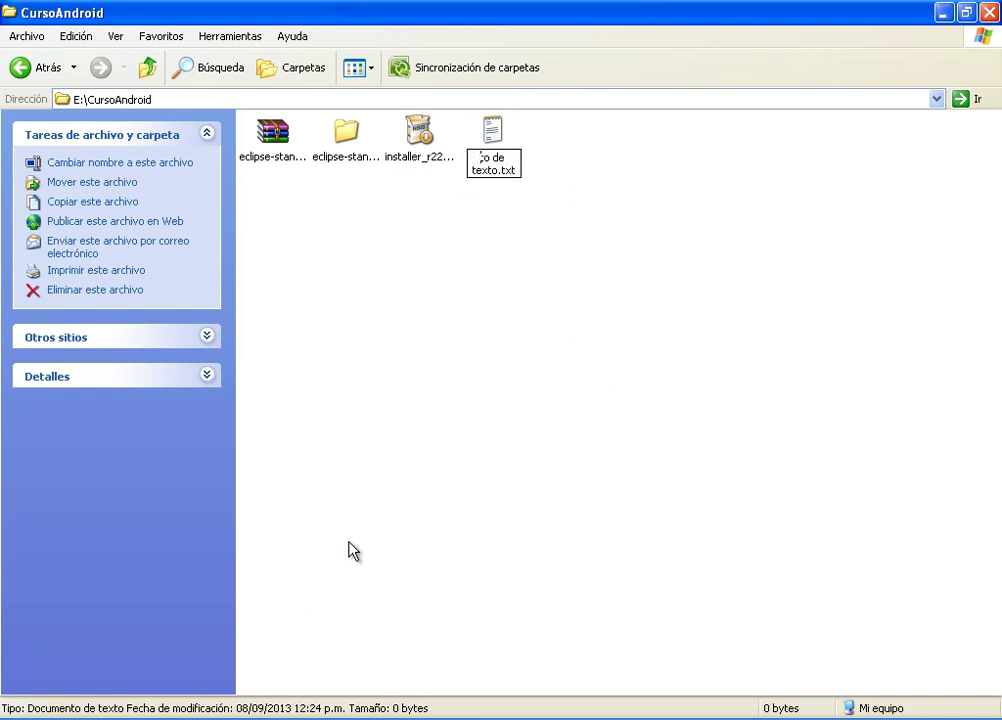
key("Delete")
key("Delete")
key("Delete")
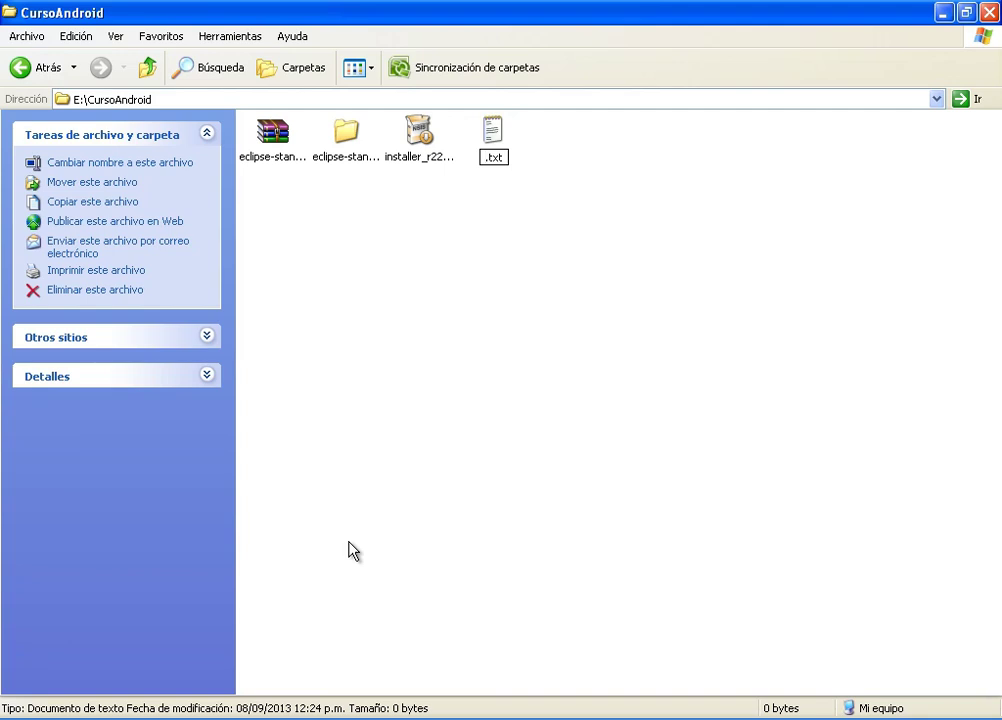
type("Ruta Plugin")
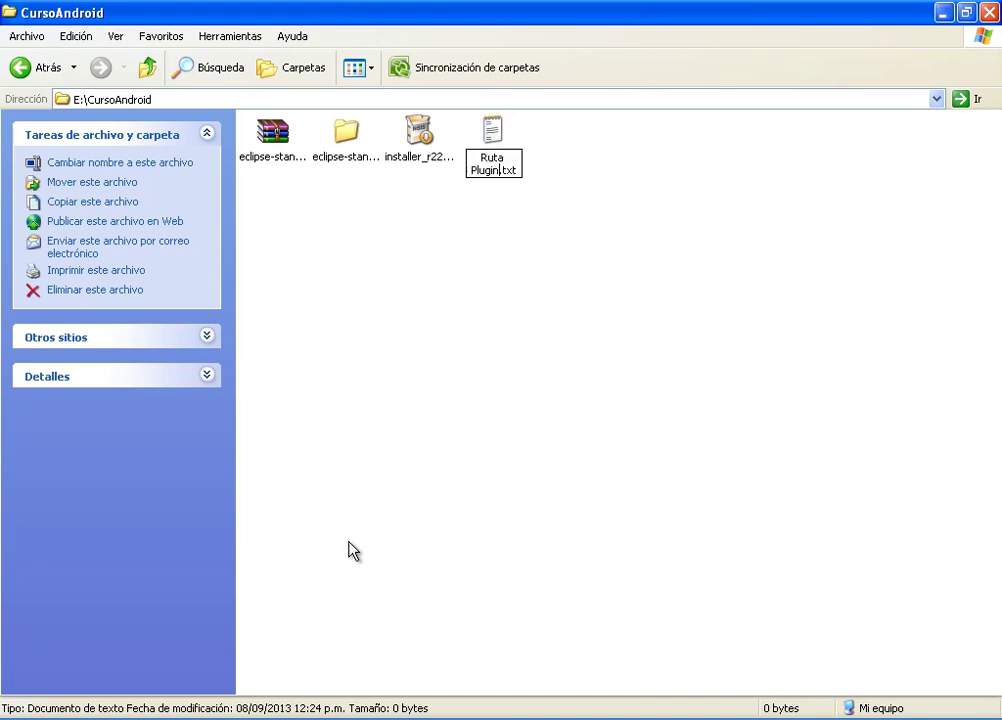
left_click(703, 272)
double_click(492, 160)
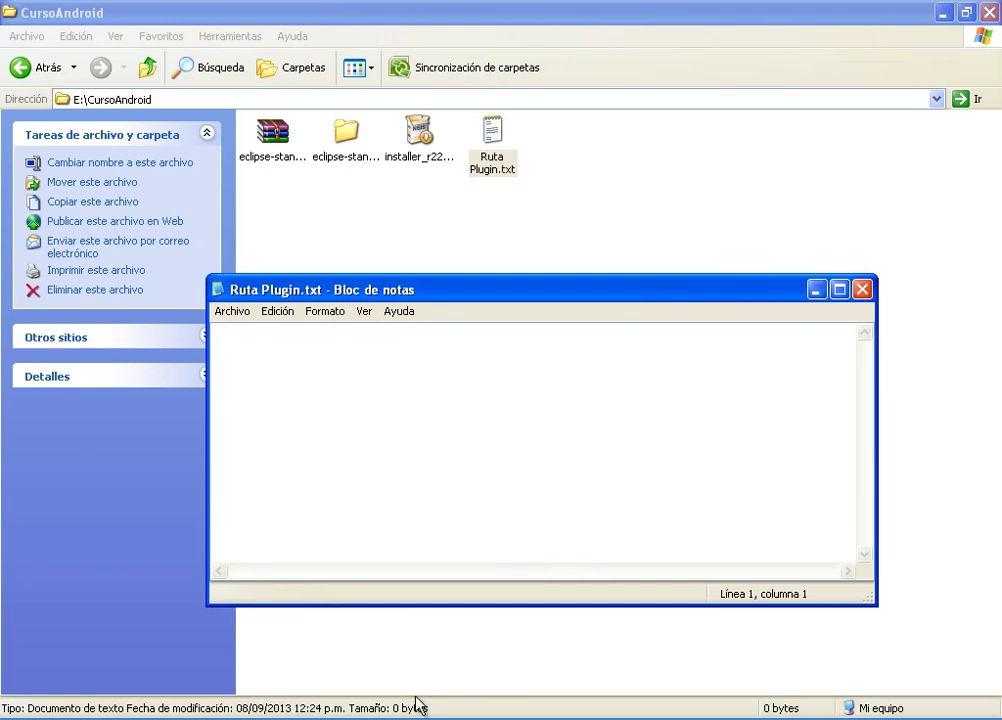
key("alt+F4")
key("Left")
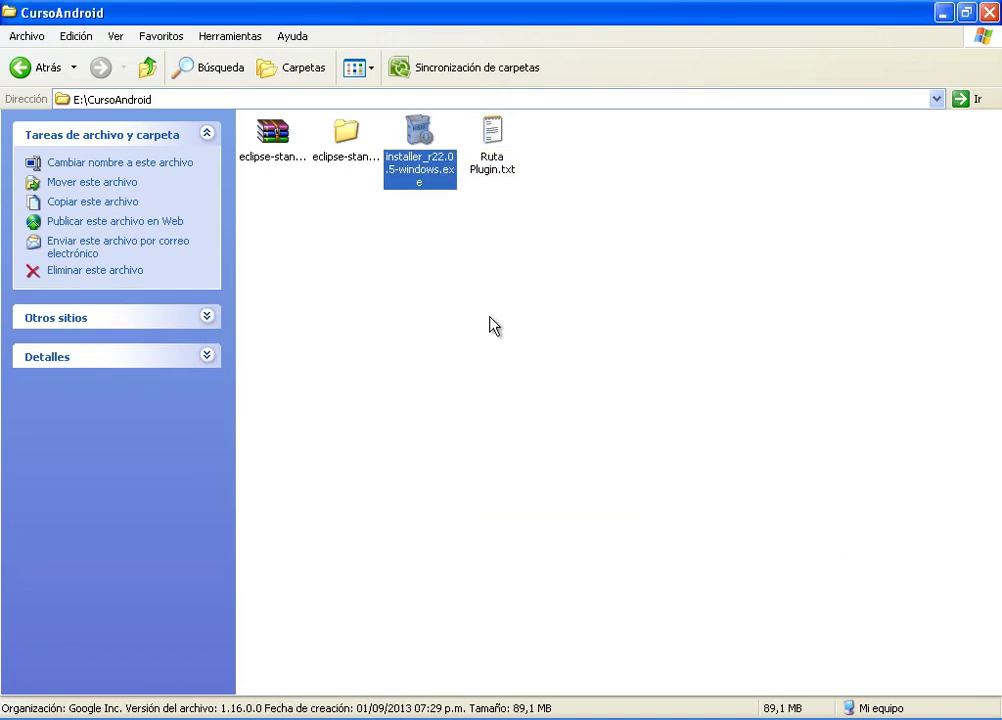
left_click(489, 135)
Copy the destination folder path E:\Archivos de programa\Android\android-sdk from the SDK setup and minimize the wizard.
left_click_drag(515, 410, 289, 408)
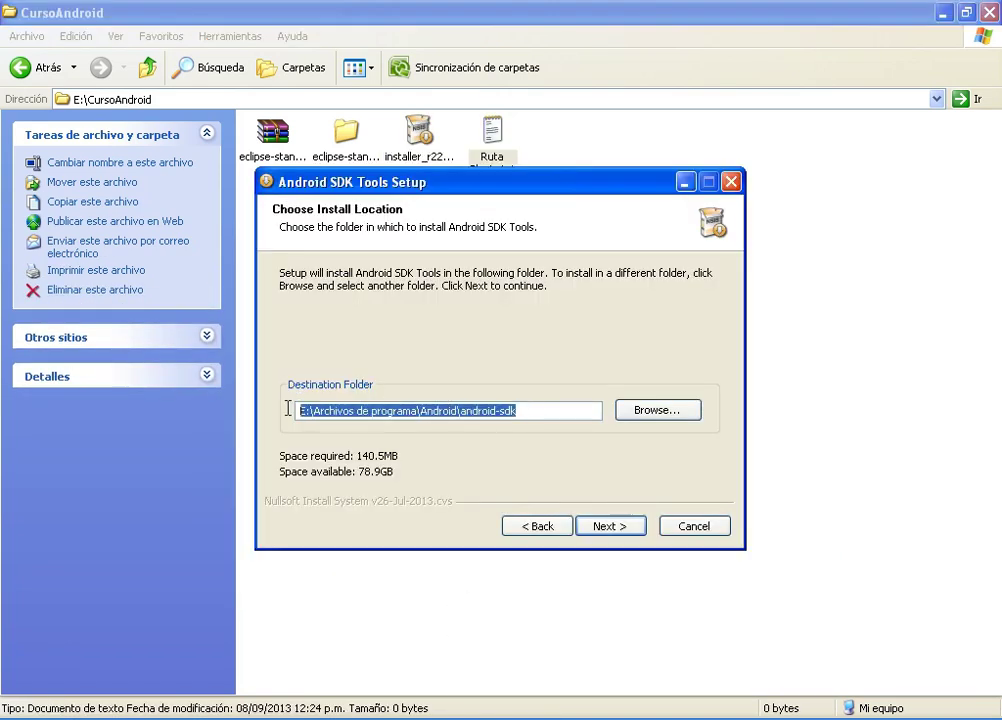
right_click(500, 406)
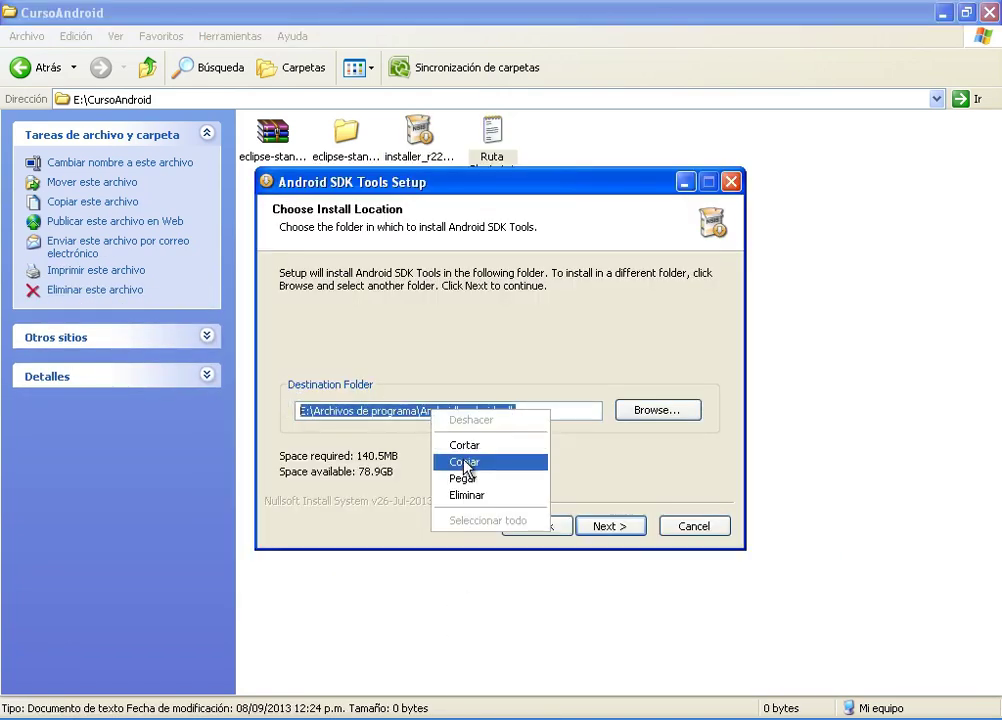
left_click(527, 463)
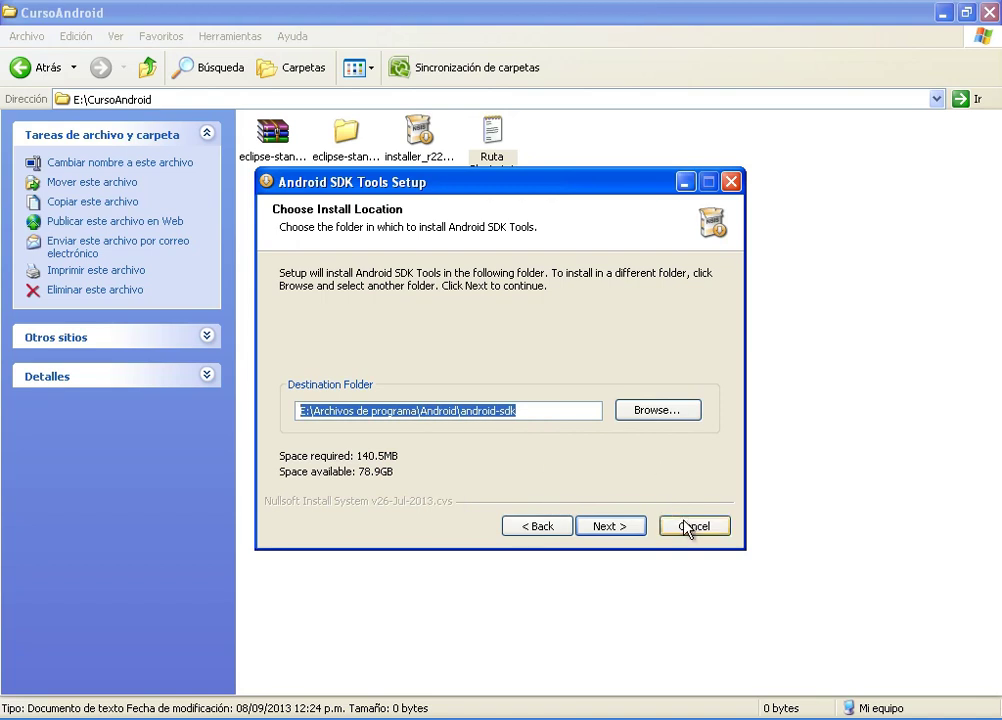
left_click(686, 183)
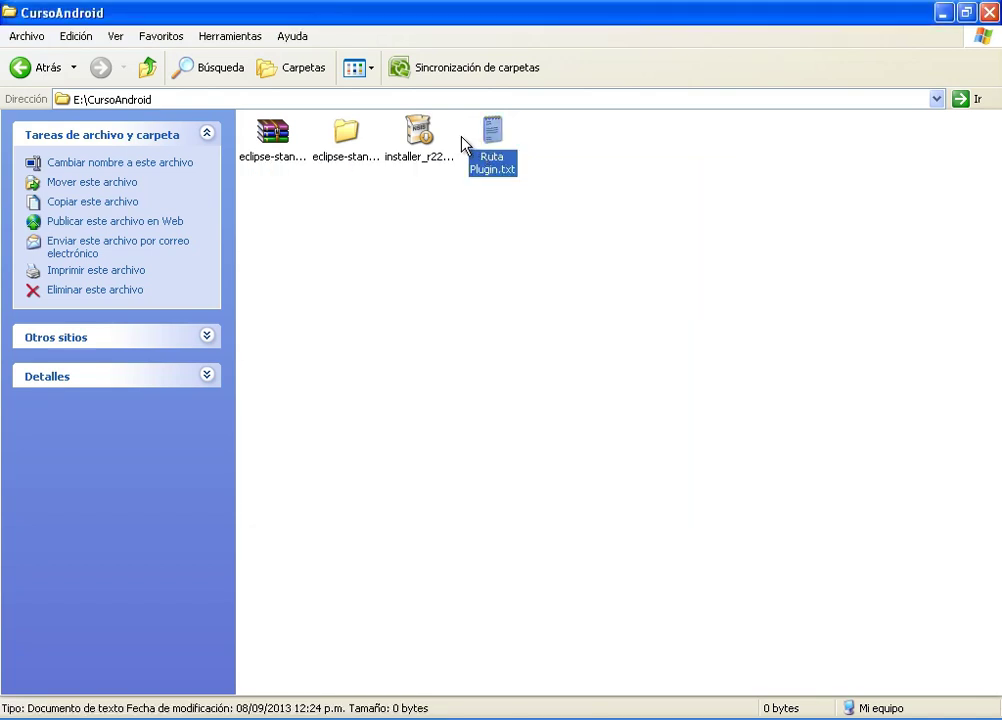
Paste the copied SDK path into Ruta Plugin.txt, save it and close all its open Notepad windows.
double_click(501, 159)
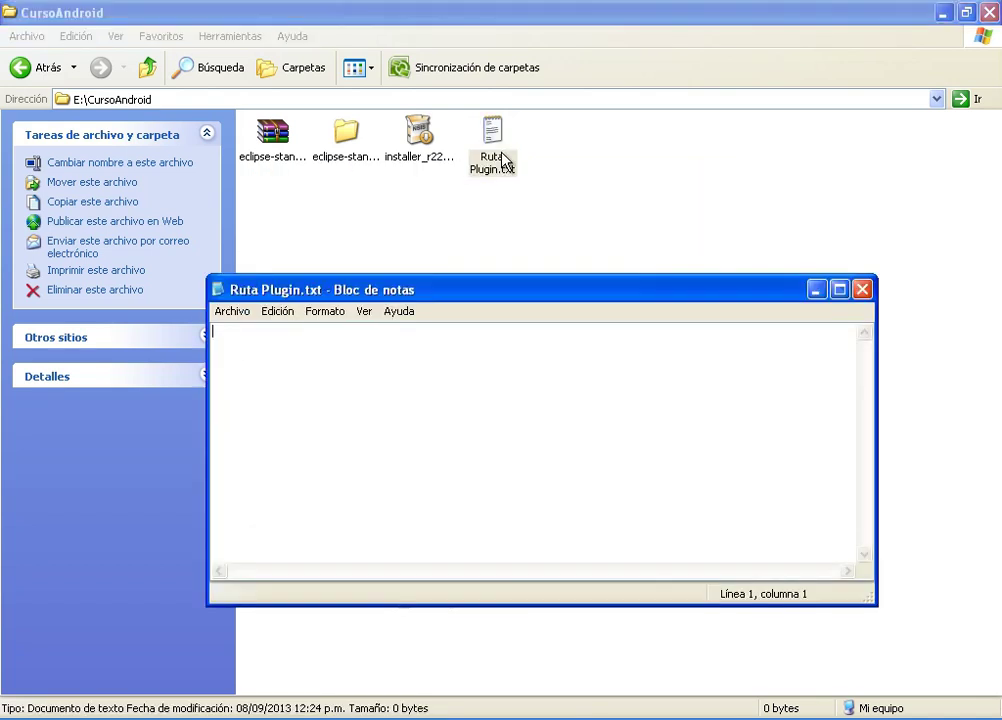
right_click(294, 378)
left_click(343, 445)
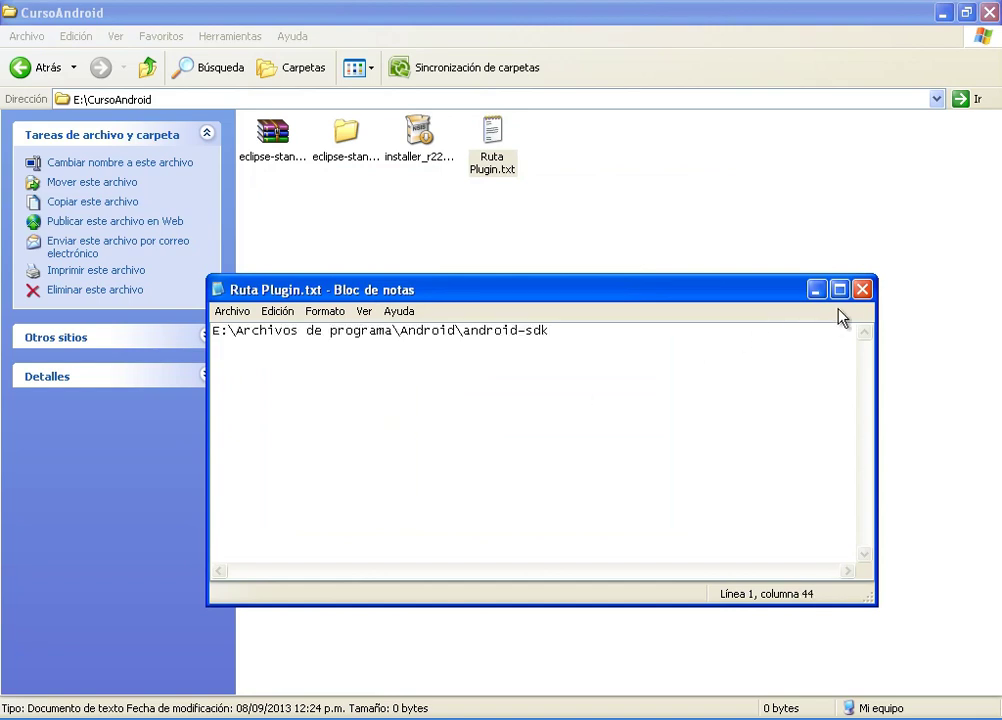
left_click(860, 291)
left_click(438, 437)
left_click(537, 476)
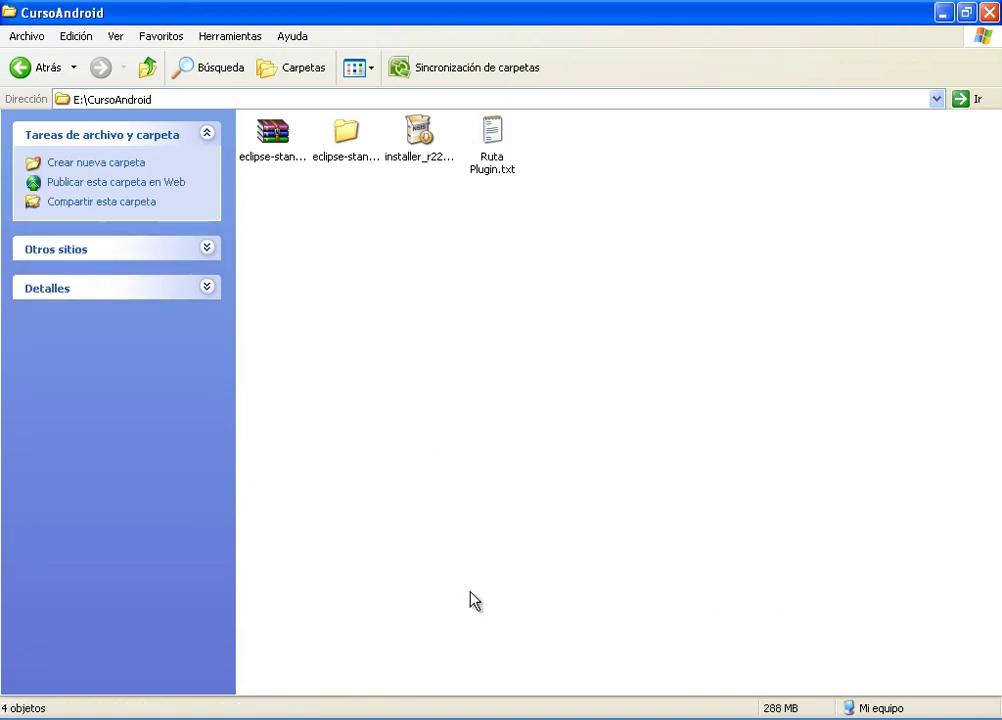
left_click(441, 716)
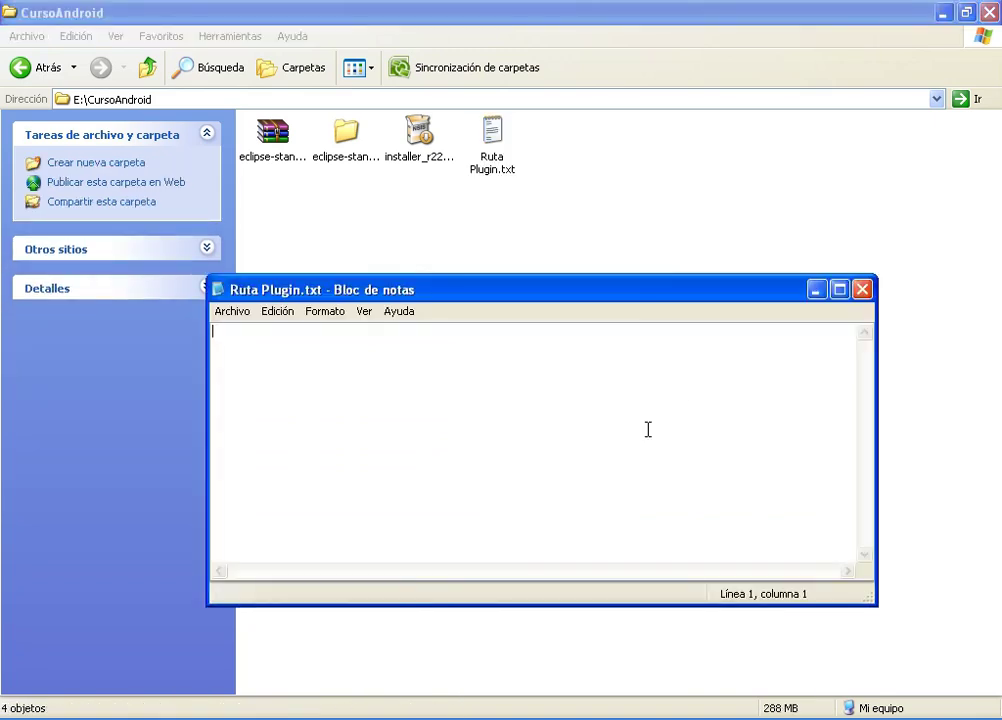
left_click(861, 290)
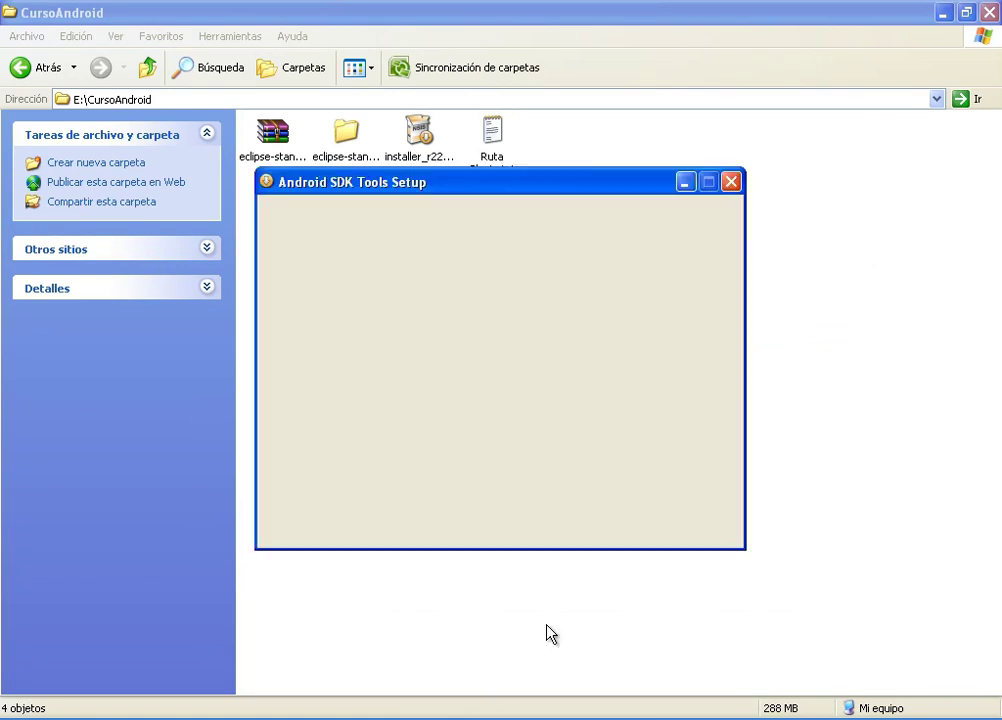
Install Android SDK Tools in the proposed destination folder and finish the wizard with the Start SDK Manager option enabled.
left_click(606, 526)
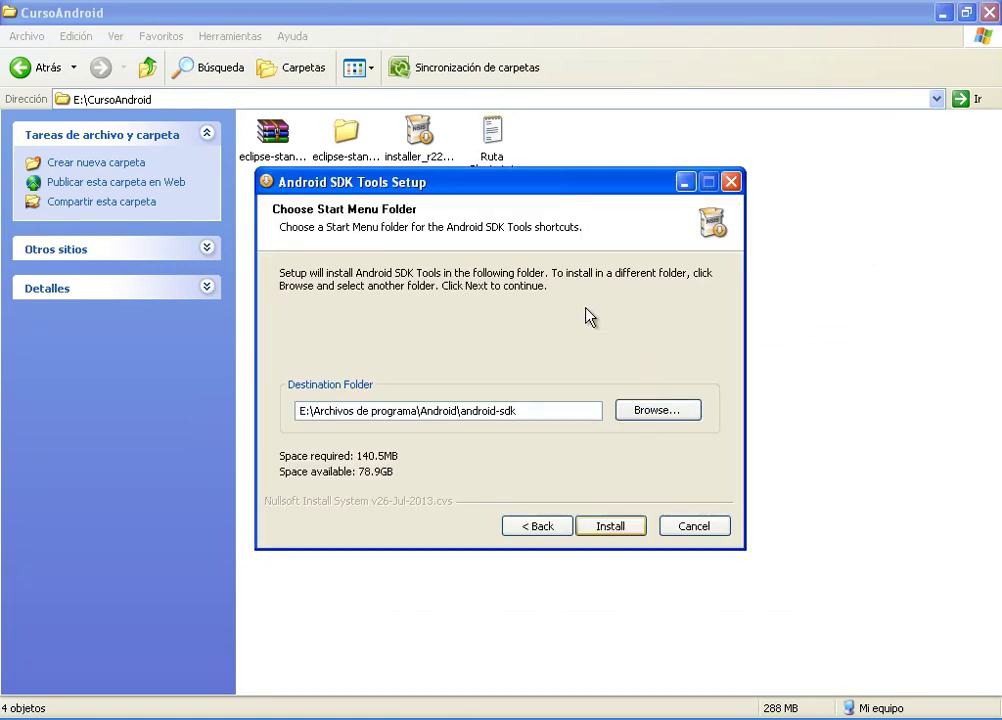
left_click(614, 524)
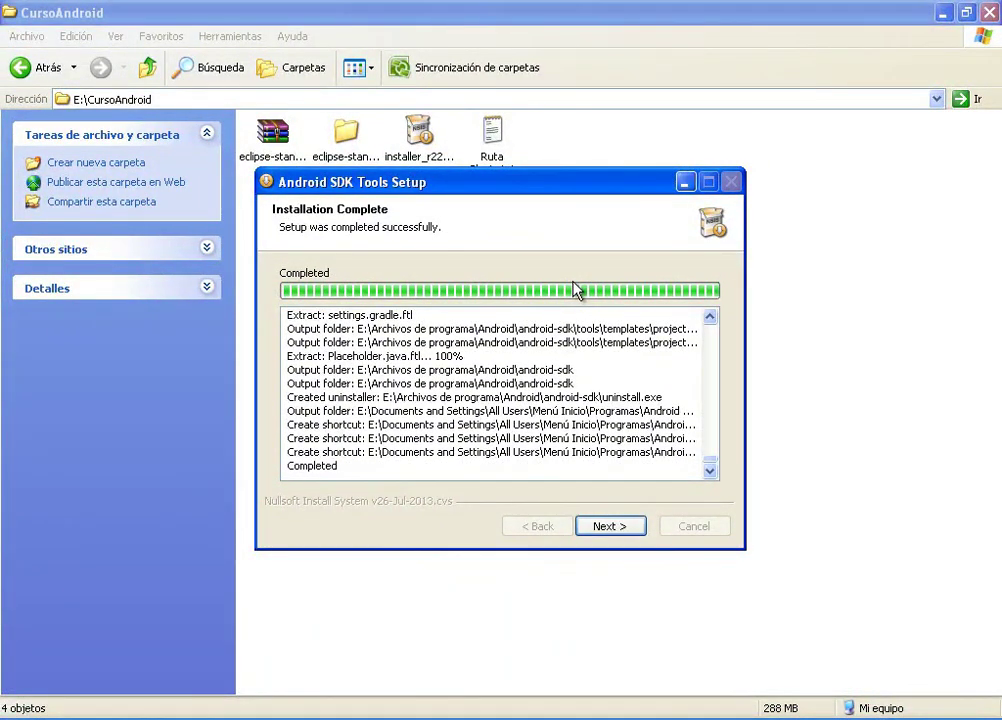
left_click(610, 526)
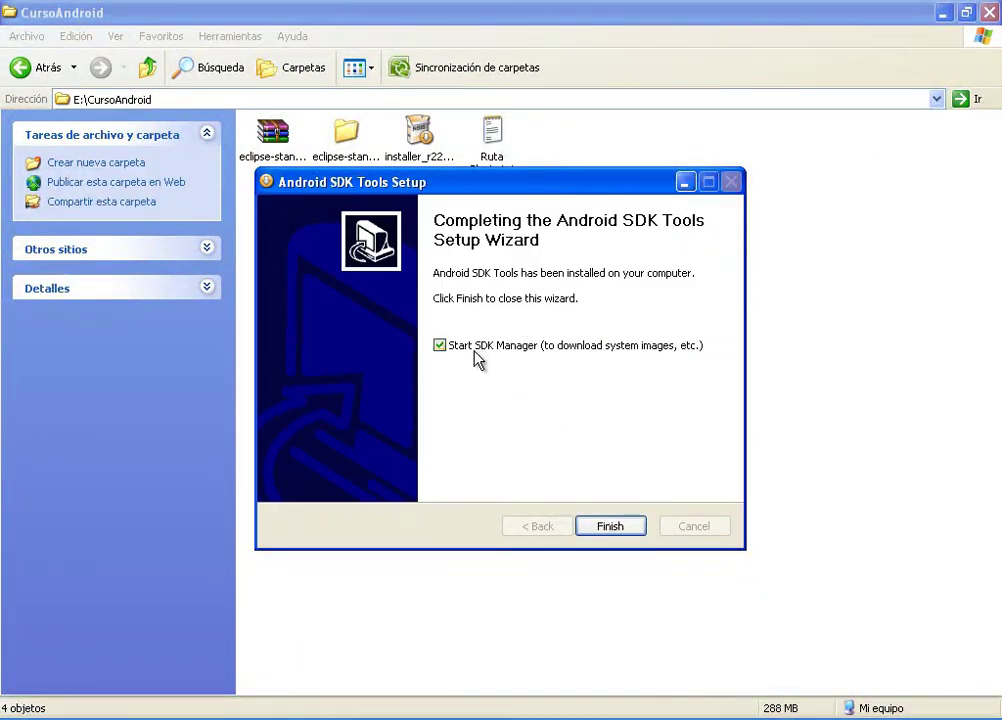
left_click(611, 527)
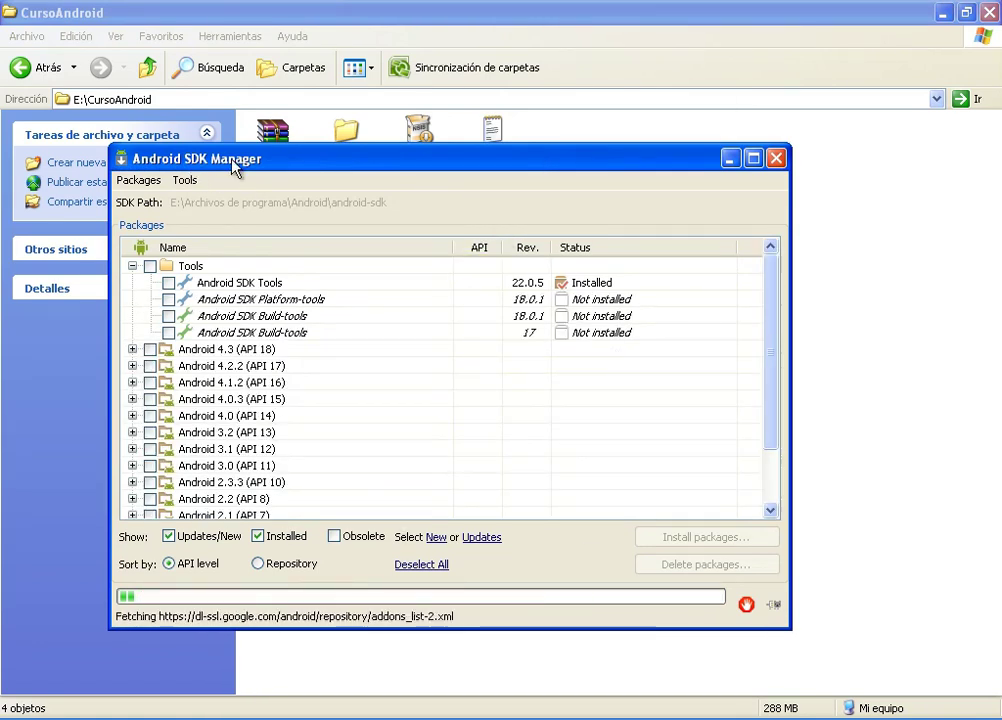
Look through the SDK Manager's package list and collapse the Extras group.
left_click_drag(450, 165, 530, 140)
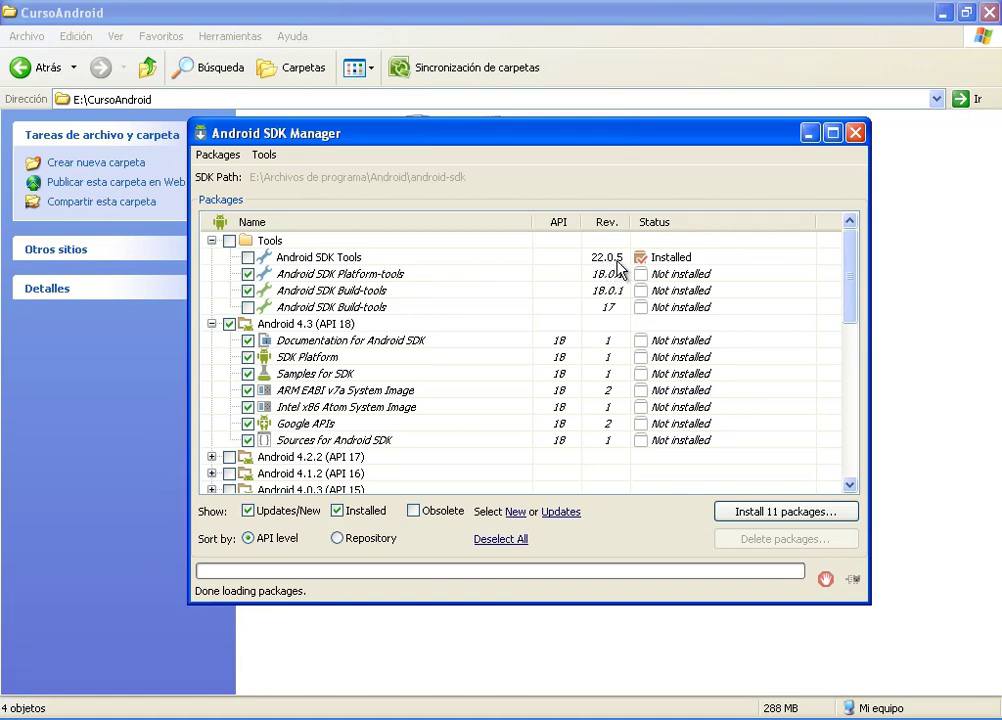
left_click_drag(844, 263, 842, 419)
left_click_drag(846, 407, 811, 357)
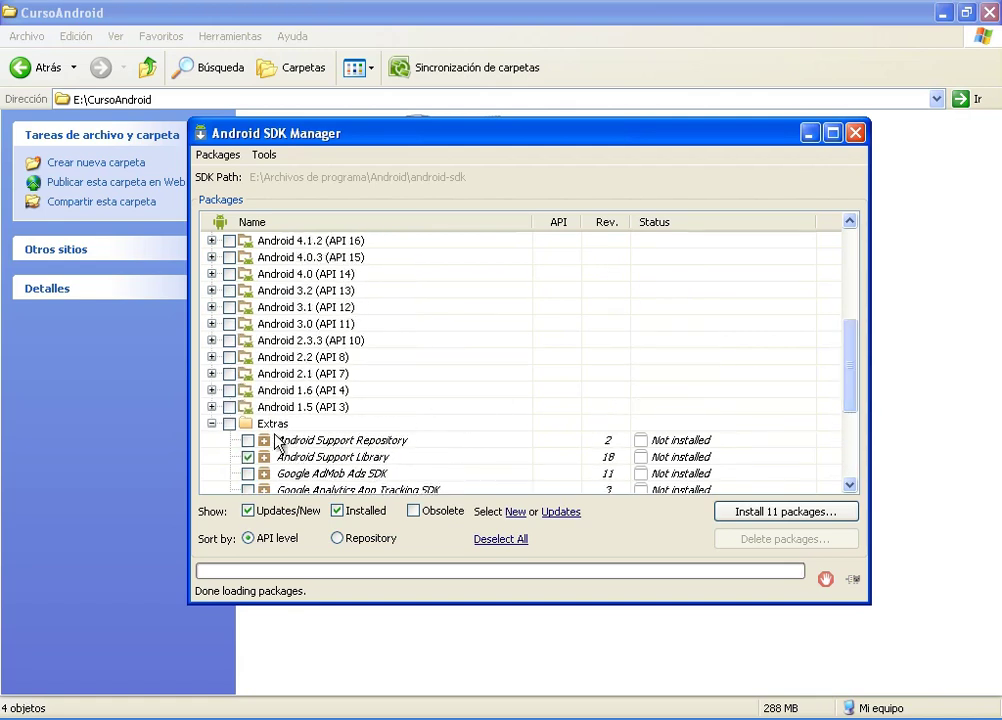
left_click(213, 424)
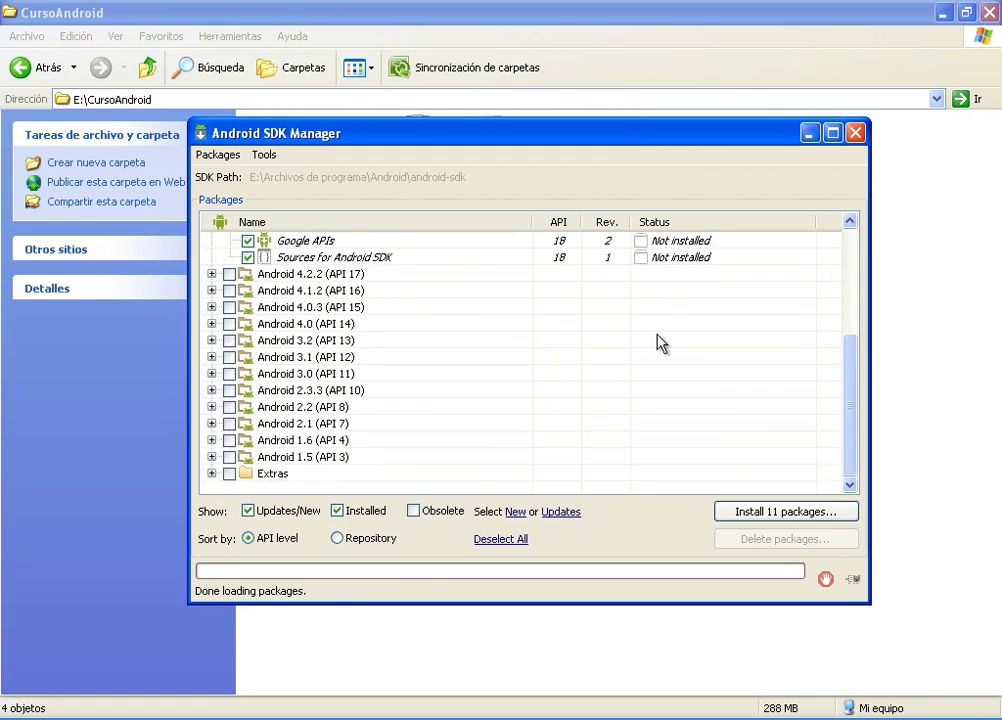
left_click_drag(852, 403, 850, 290)
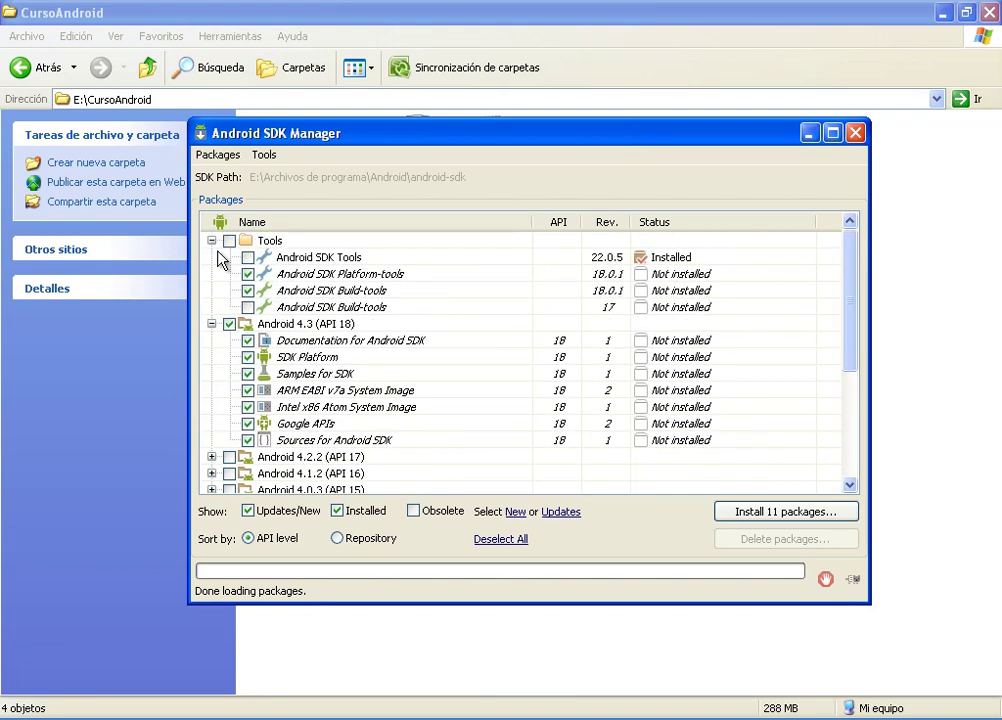
Deselect and collapse the Android 4.3 (API 18) group, and select all packages under Android 2.2 (API 8).
left_click(229, 324)
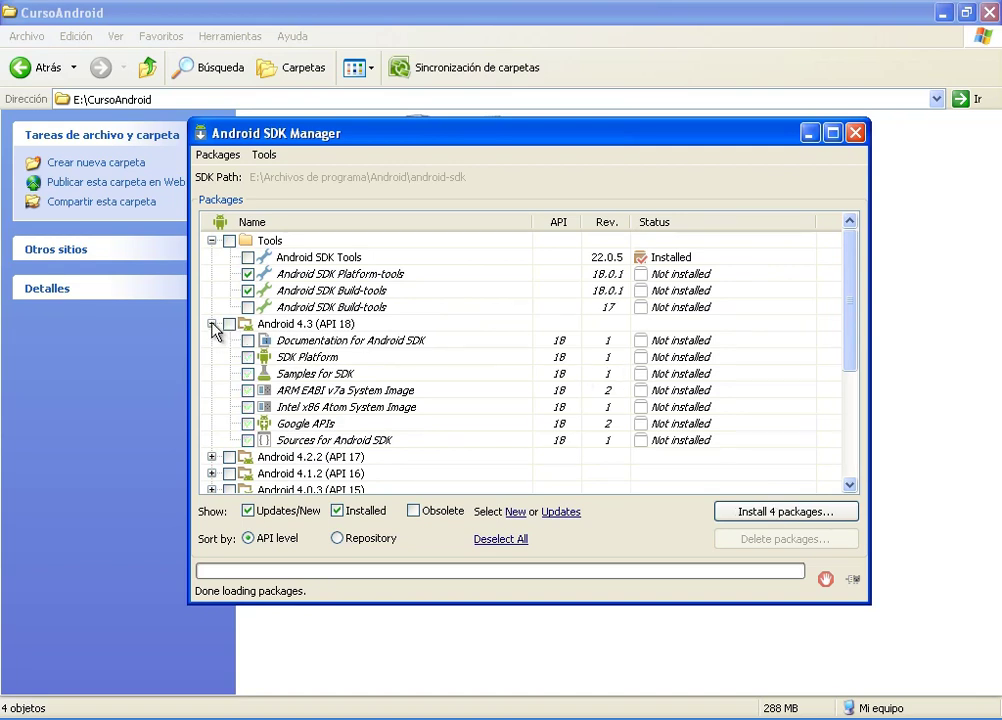
left_click(211, 324)
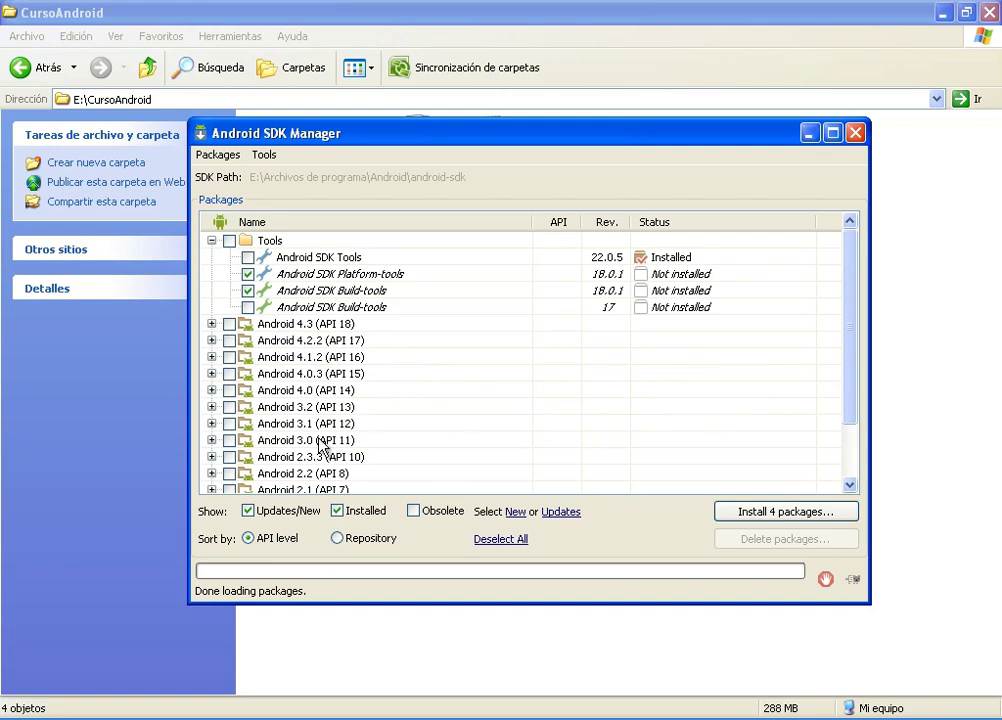
left_click(211, 474)
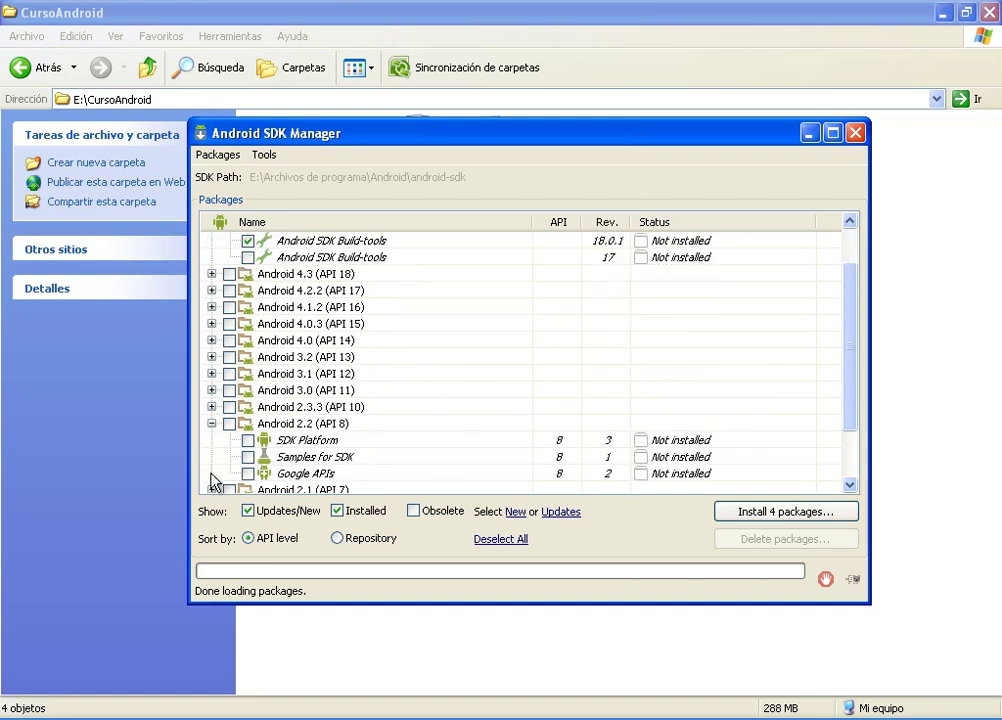
left_click(229, 424)
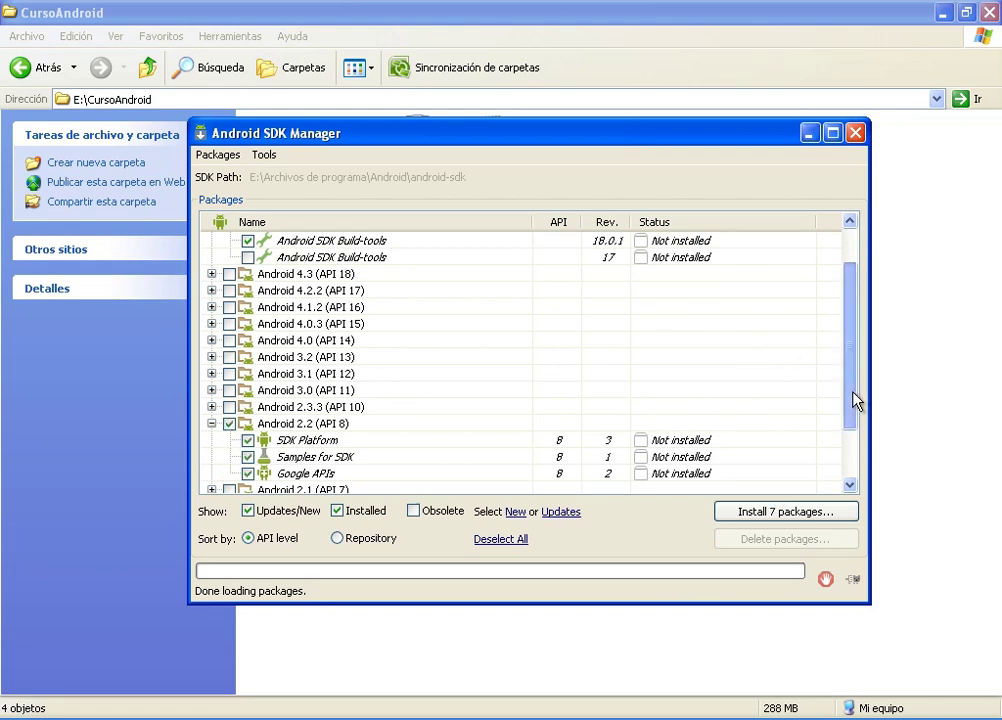
left_click_drag(853, 401, 856, 371)
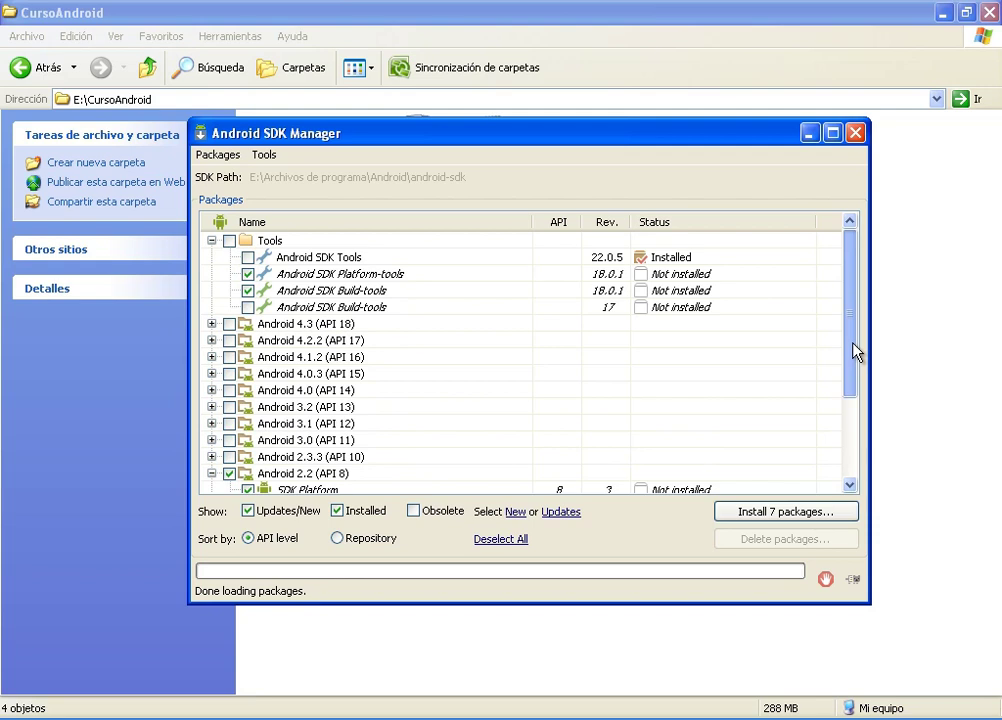
Review the packages selected under Extras, and collapse the Extras, Tools and Android 2.2 (API 8) groups.
left_click_drag(855, 351, 856, 458)
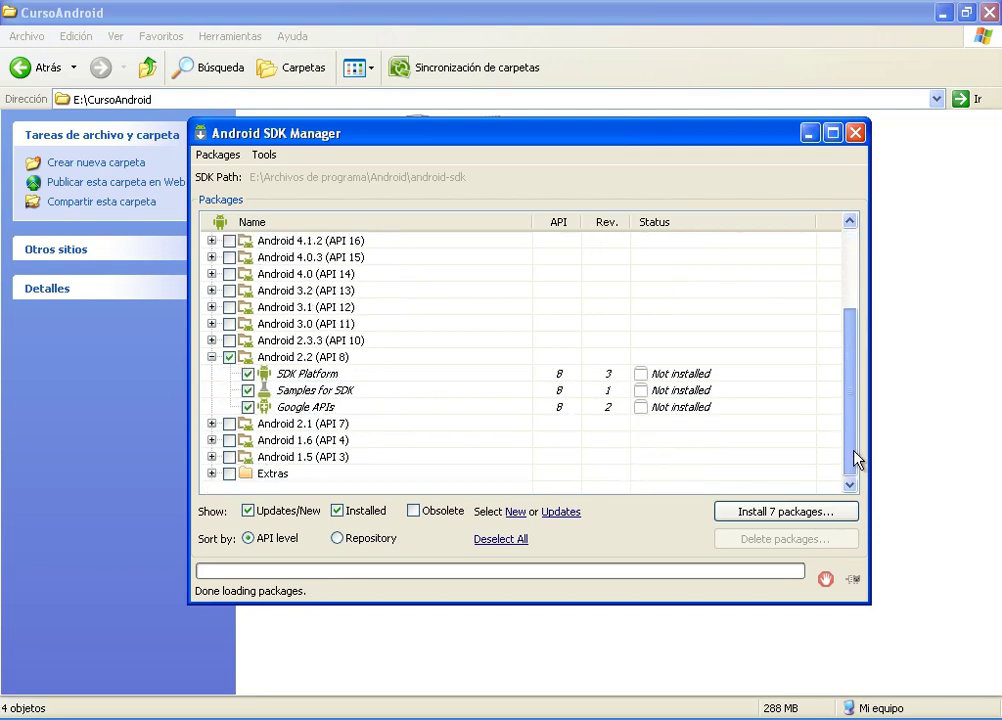
left_click(213, 474)
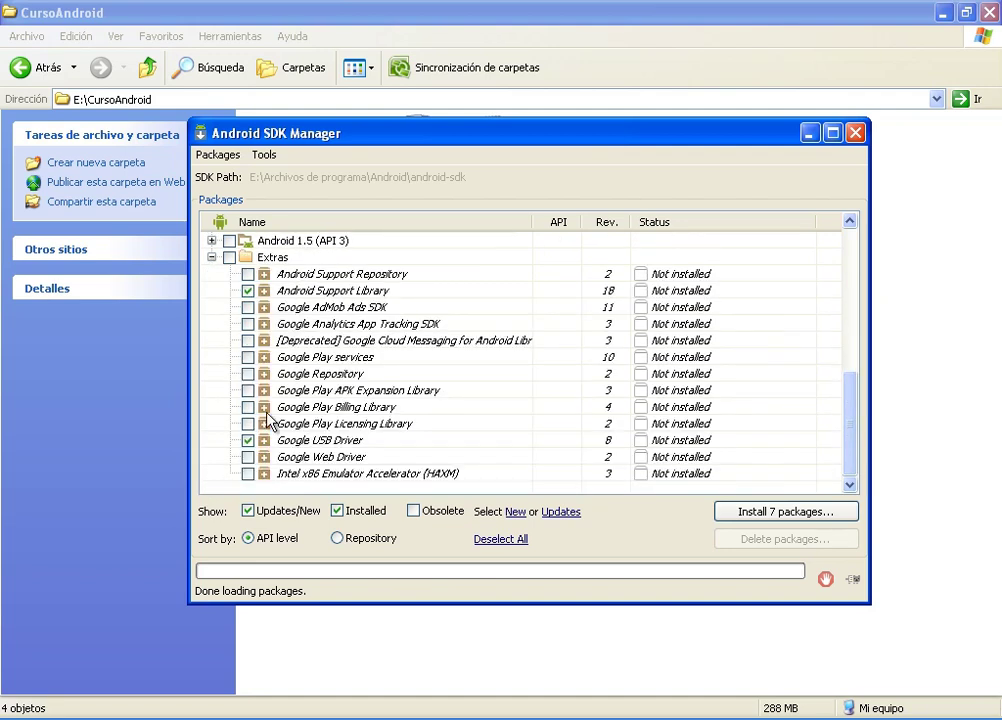
left_click(212, 257)
left_click_drag(852, 432, 852, 350)
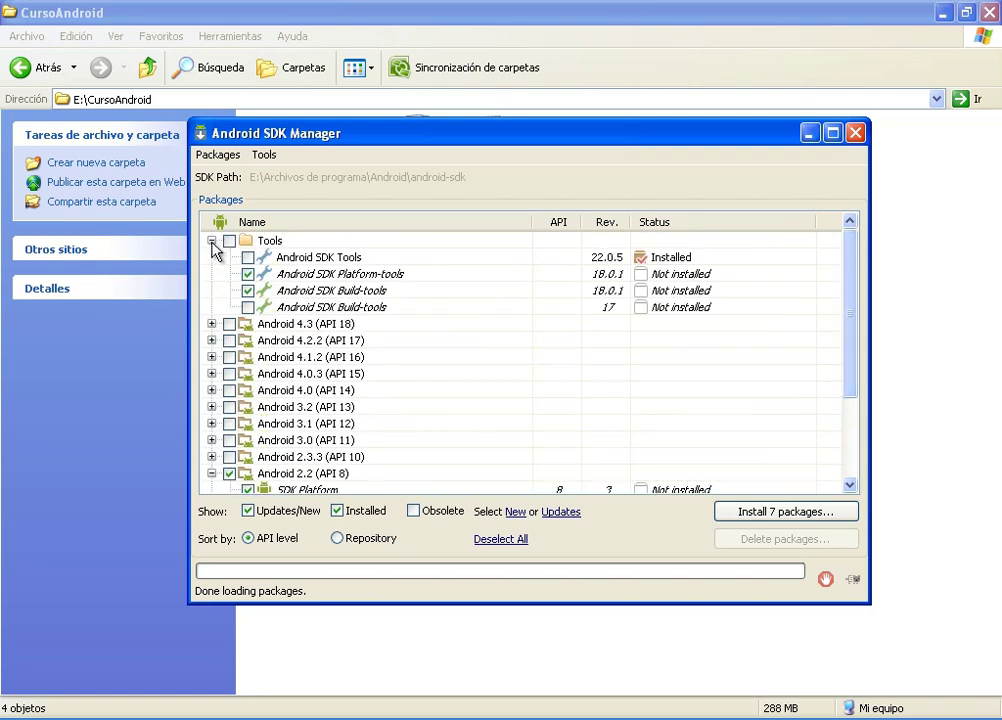
left_click(212, 241)
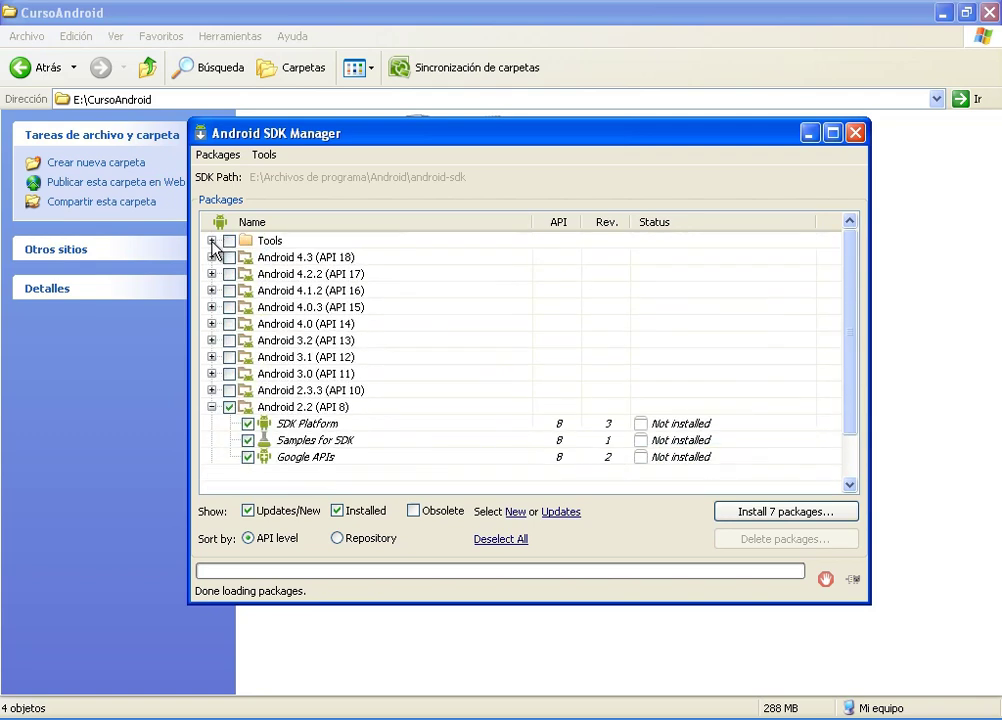
left_click(212, 407)
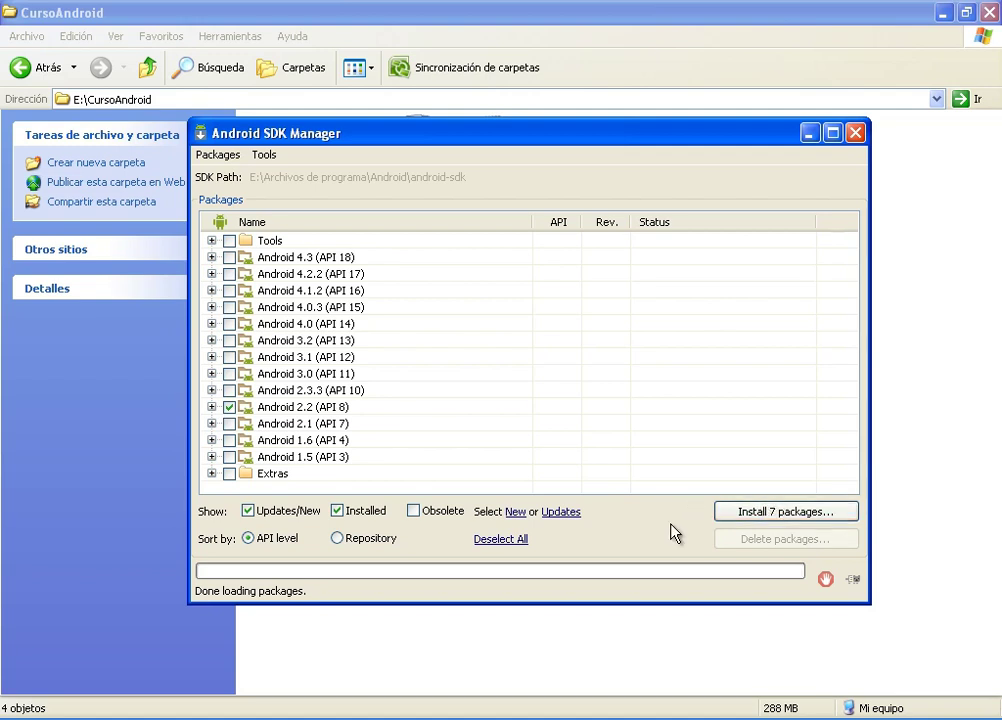
Accept the Android SDK License and install the seven selected packages.
left_click(766, 512)
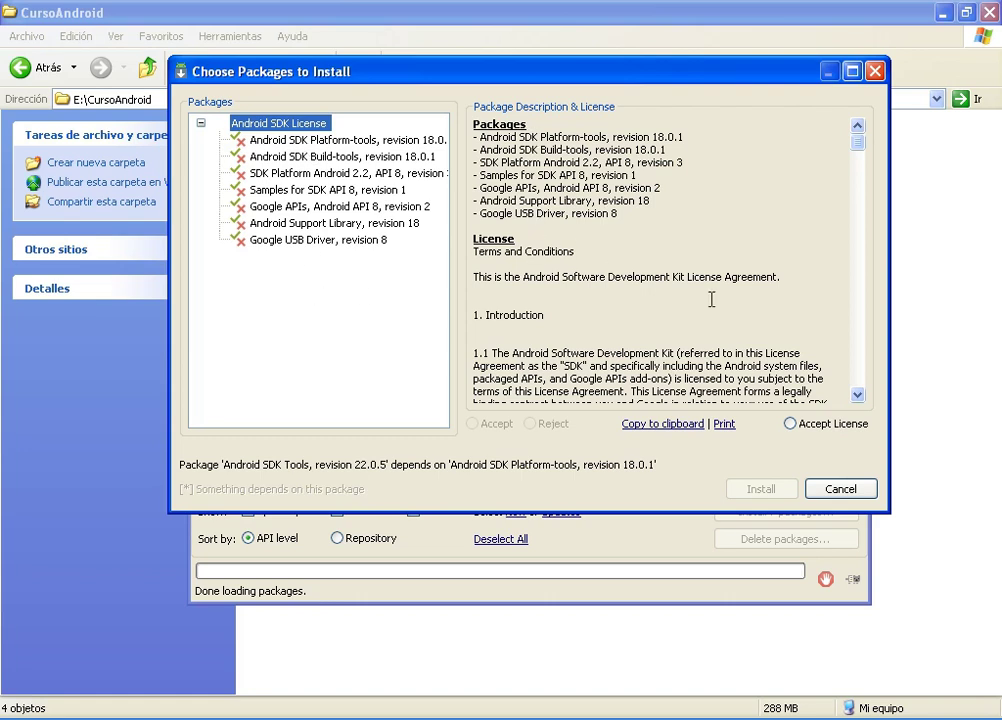
left_click(790, 424)
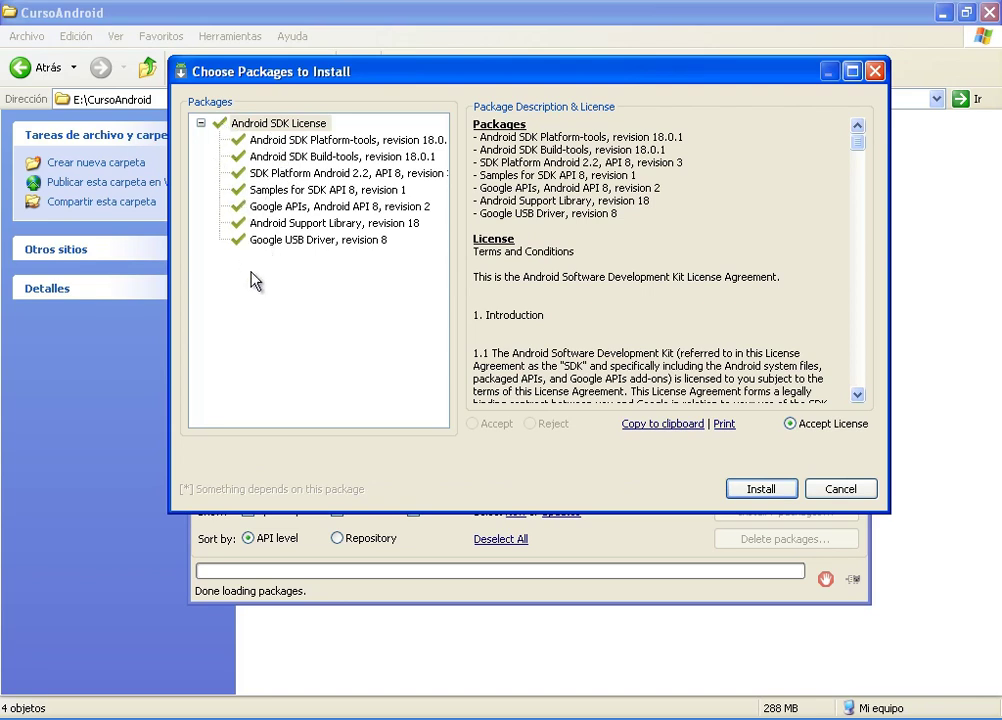
left_click(760, 489)
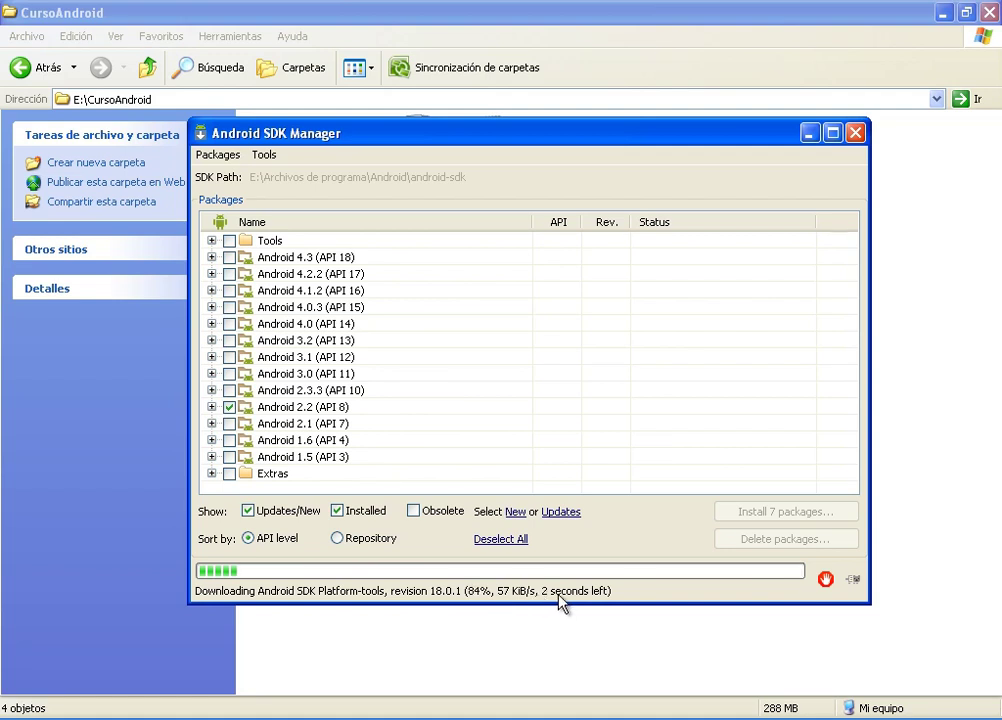
Check the installation status of the packages under Extras, Android 2.2 (API 8) and Tools, leaving all the groups collapsed.
mouse_move(915, 409)
left_mouse_down()
mouse_move(913, 450)
mouse_move(913, 432)
left_mouse_up()
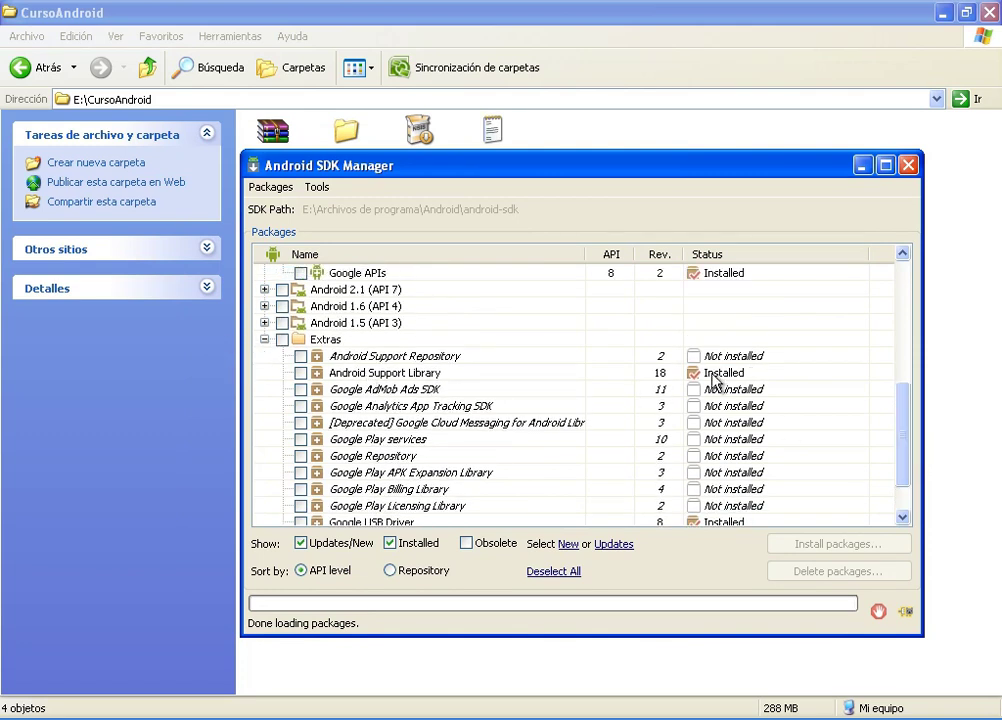
left_click(265, 340)
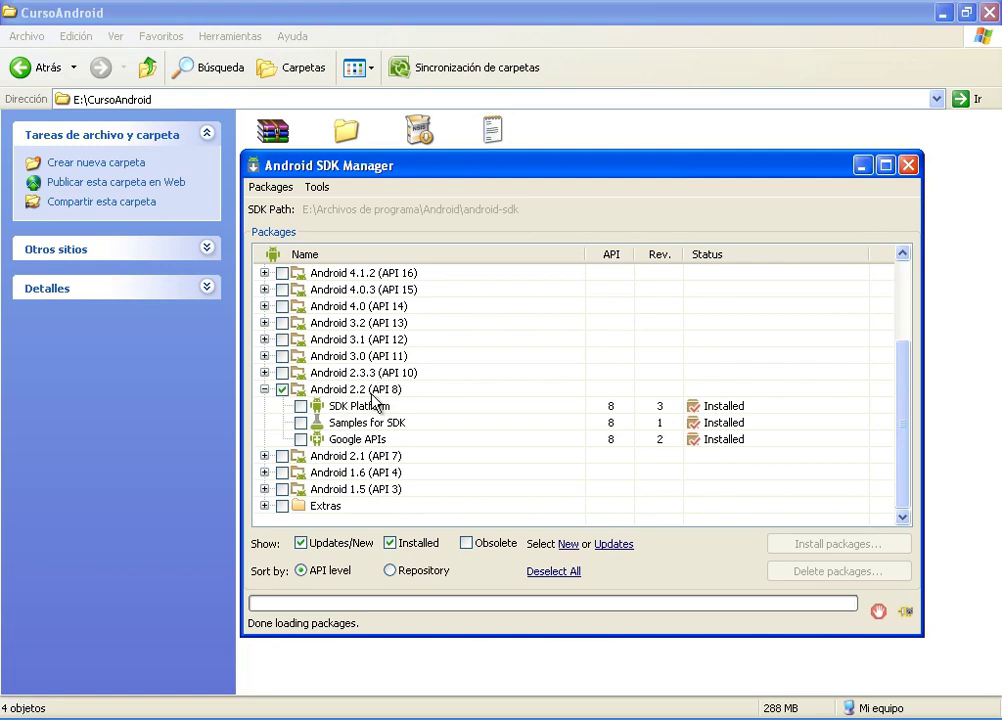
left_click(265, 389)
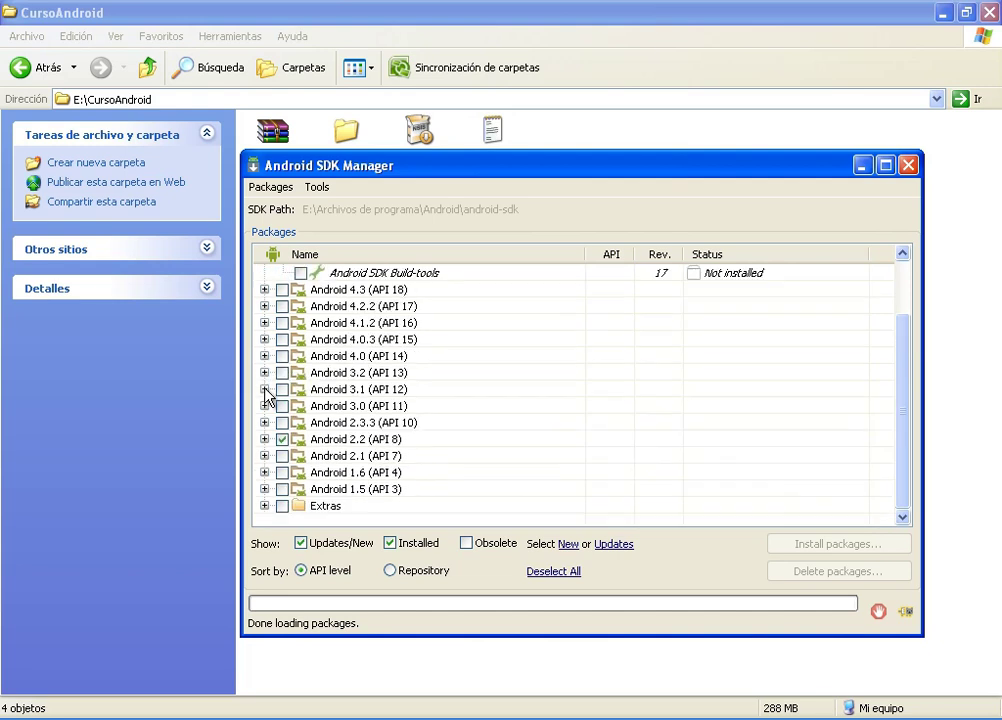
left_click_drag(901, 391, 908, 335)
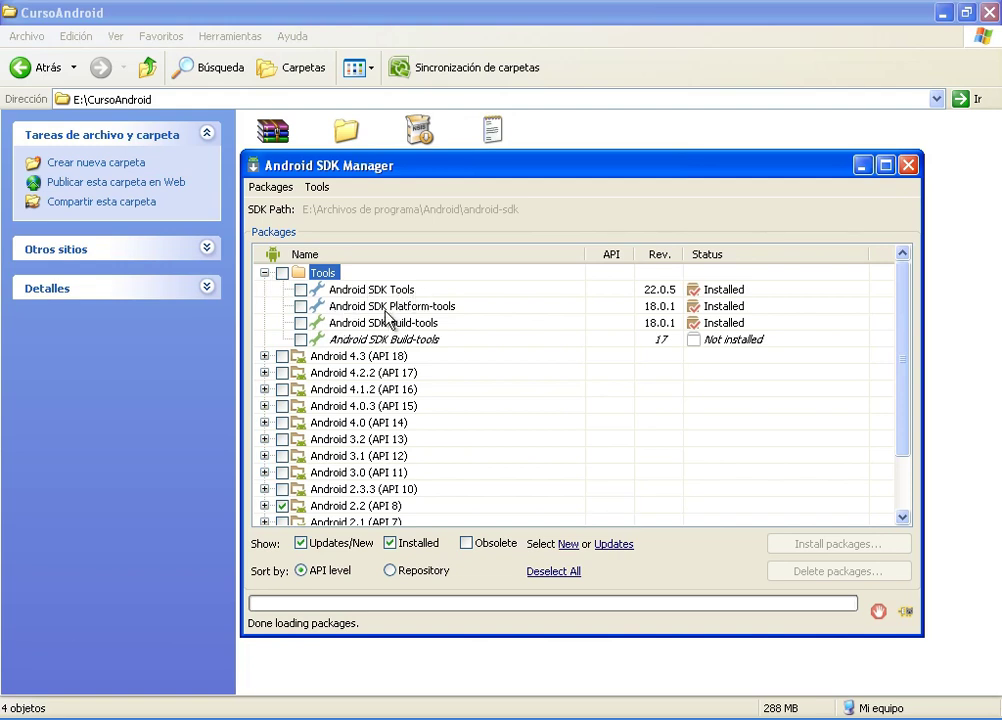
mouse_move(400, 306)
left_click(264, 272)
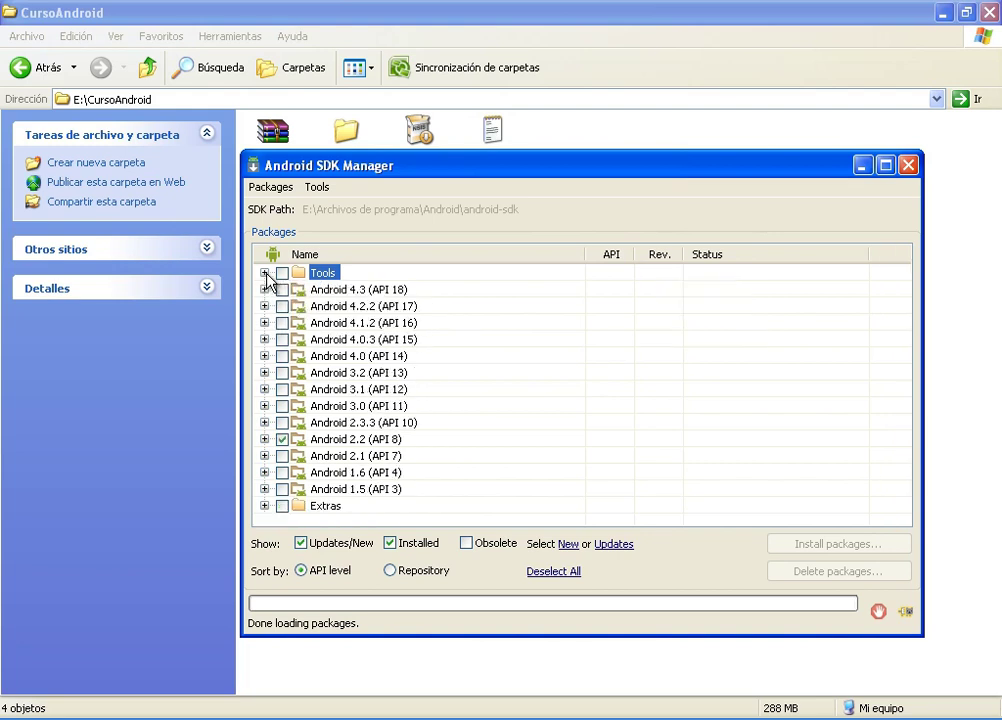
left_click(265, 273)
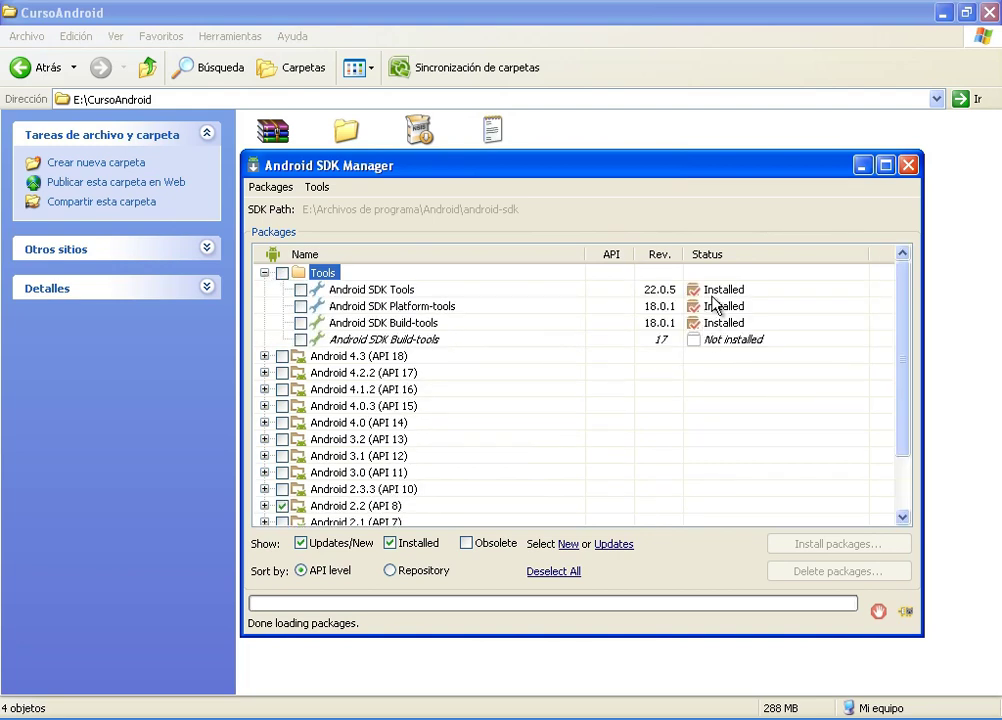
left_click(265, 273)
left_click(264, 506)
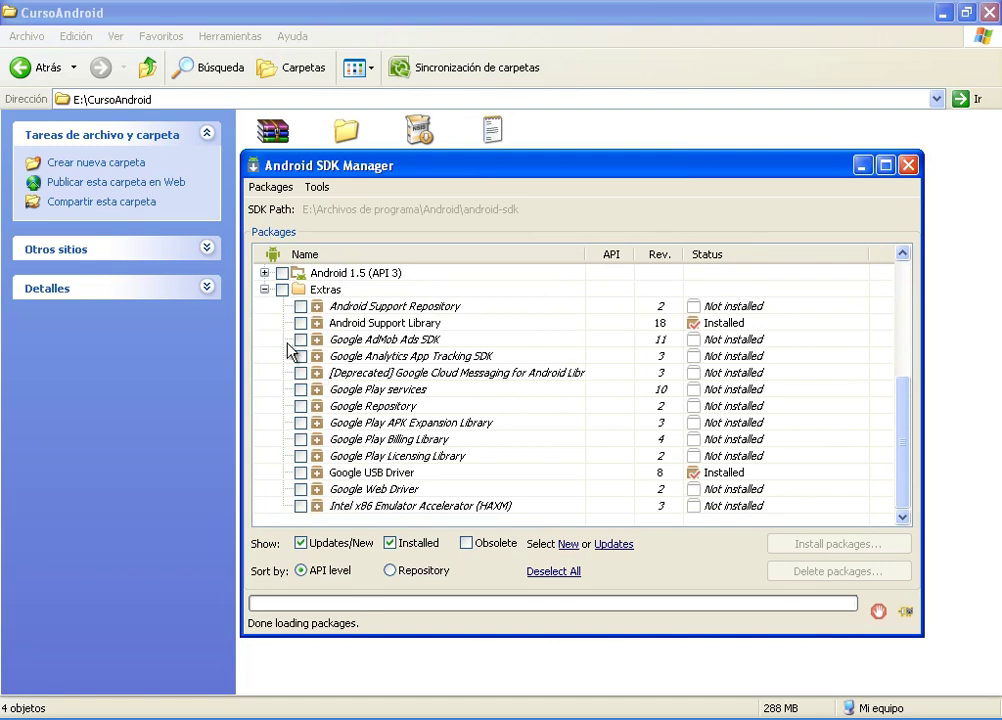
left_click(265, 290)
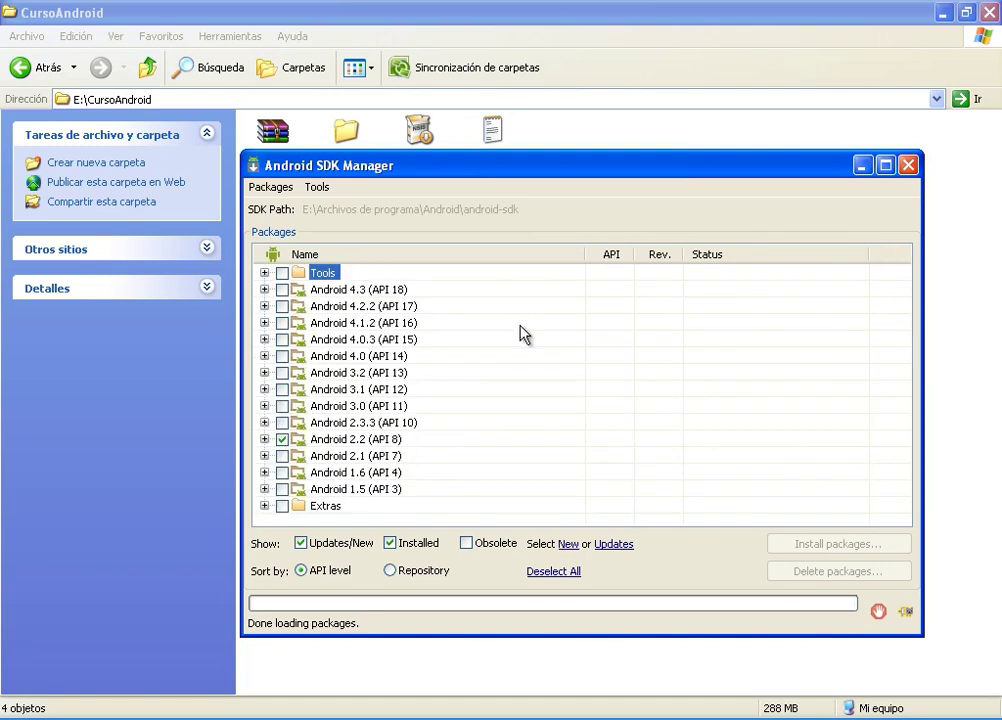
left_click(264, 440)
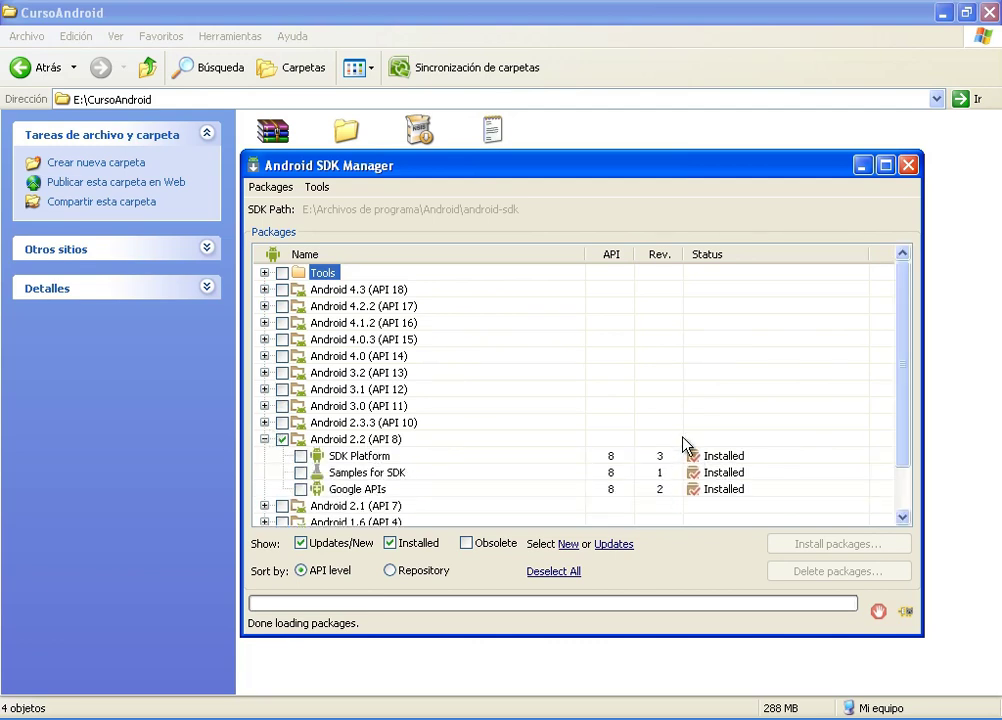
left_click(264, 440)
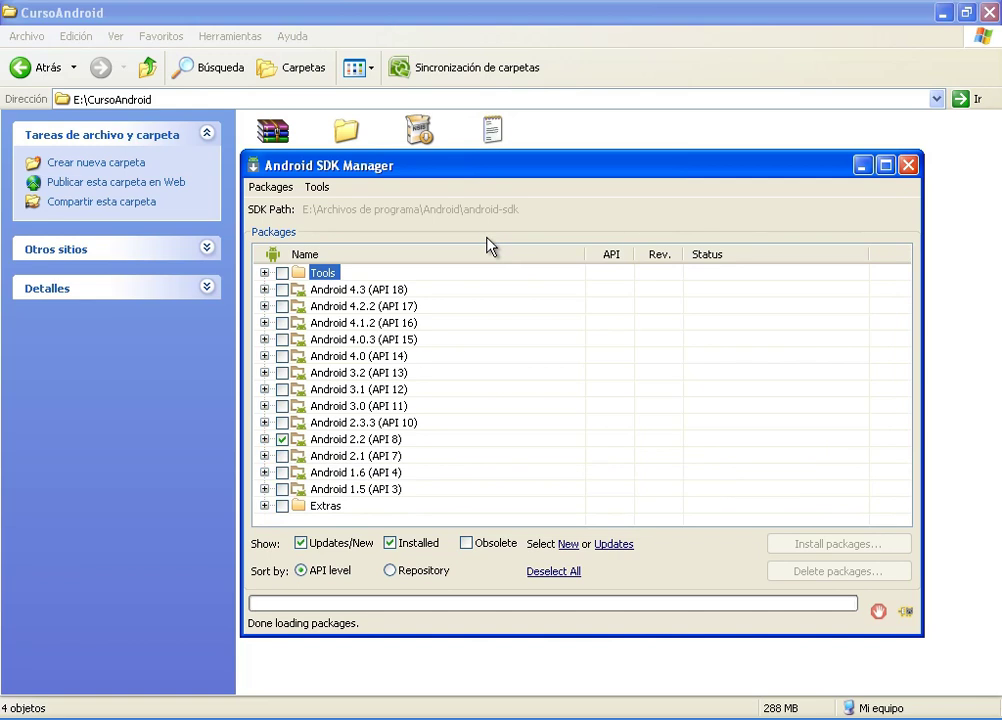
Open Ruta Plugin.txt to check the recorded SDK path, minimizing the SDK Manager, and close the text file.
double_click(495, 133)
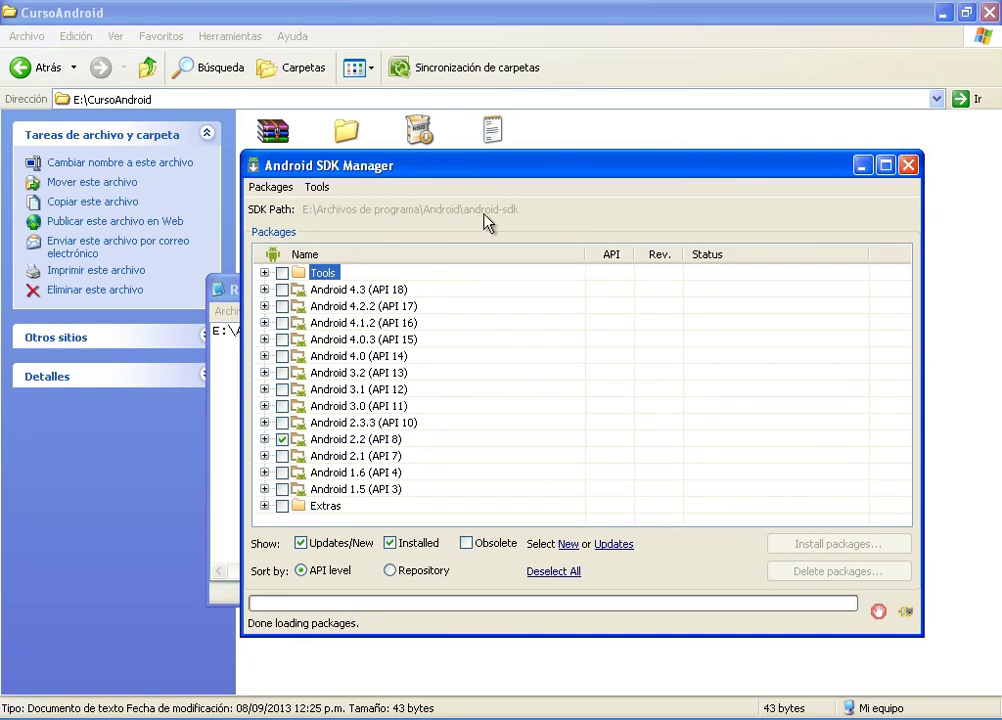
left_click(862, 167)
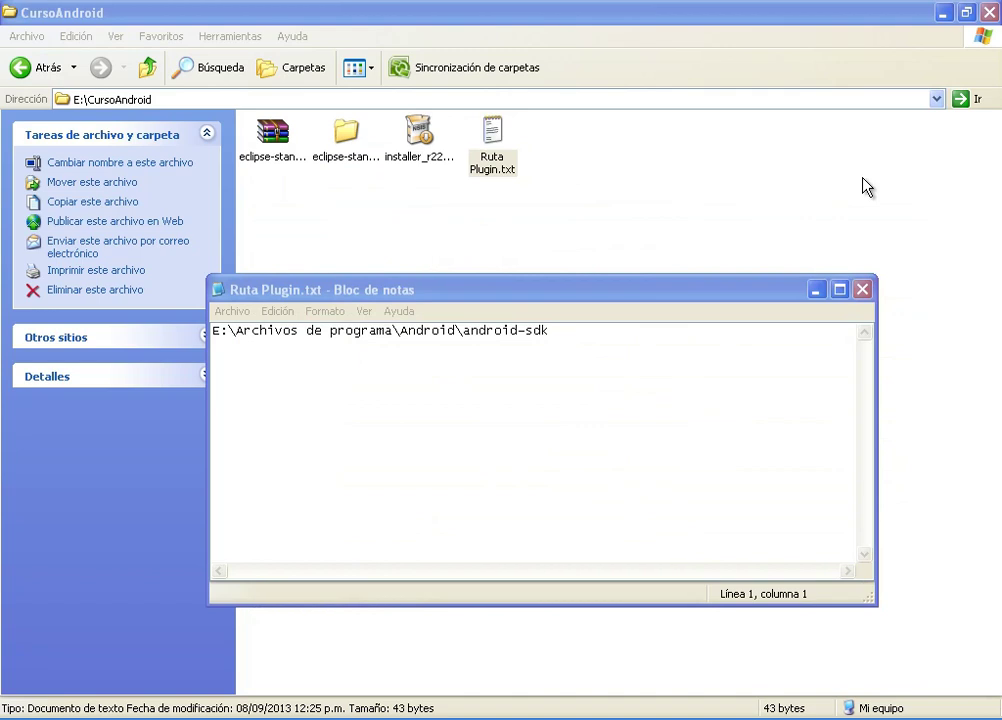
left_click(862, 290)
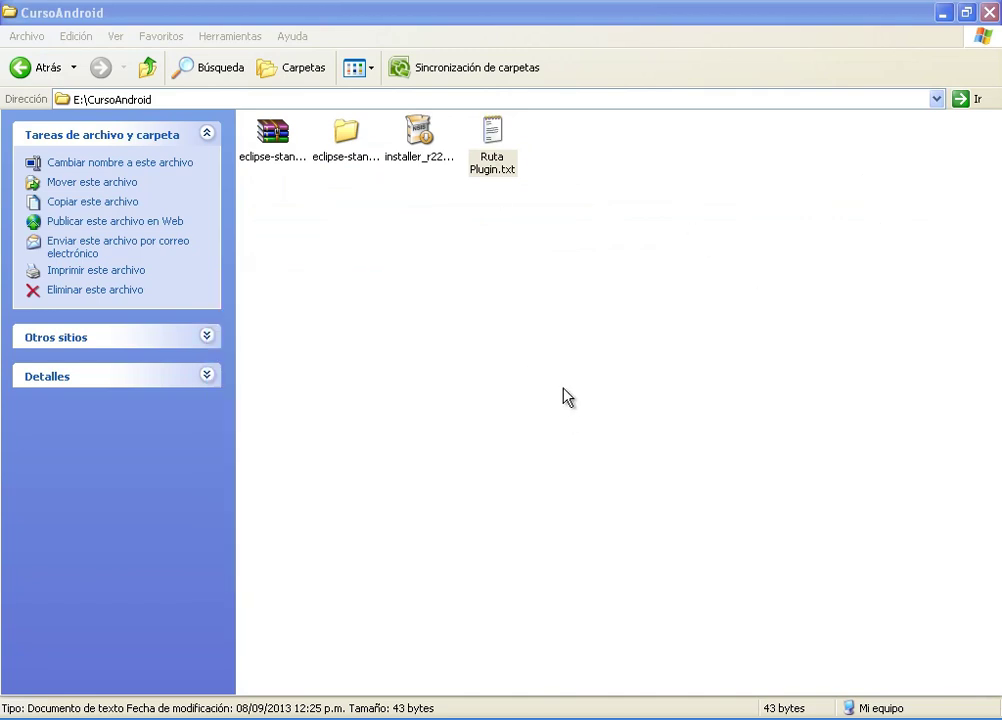
Launch eclipse.exe from the eclipse-standard-kepler-R-win32\eclipse folder and accept the proposed workspace as the default without asking again.
double_click(358, 141)
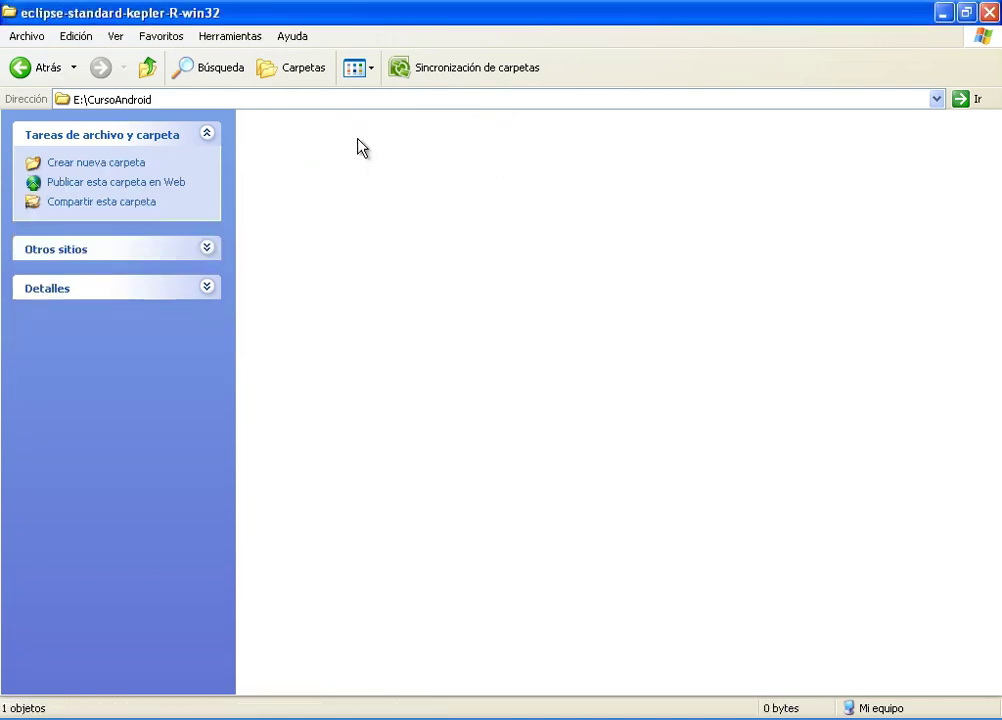
double_click(270, 145)
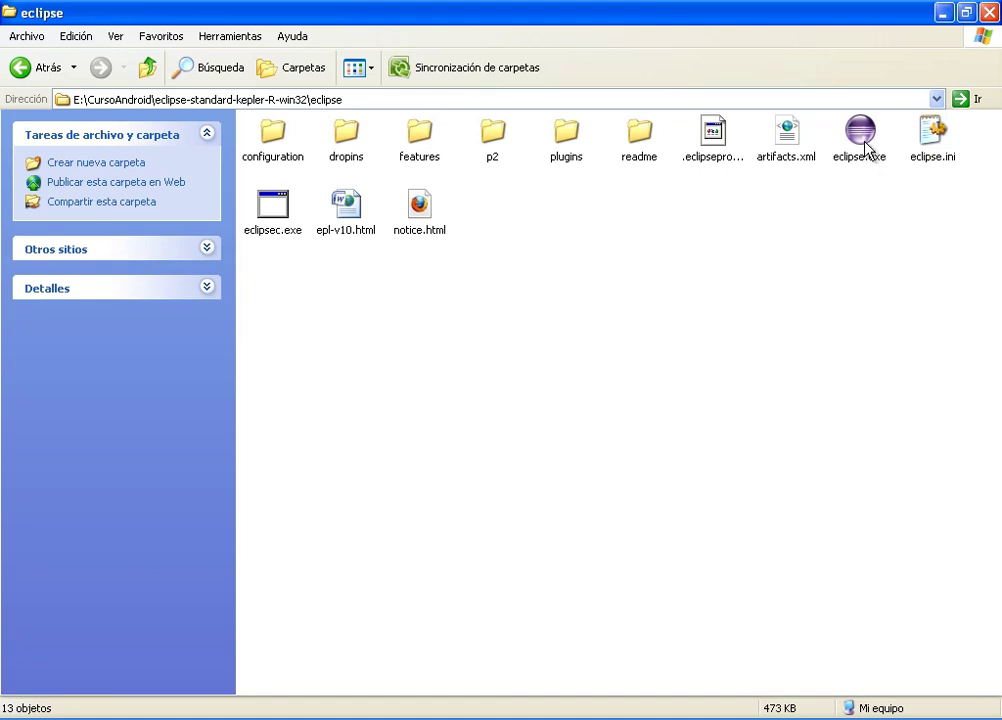
double_click(862, 140)
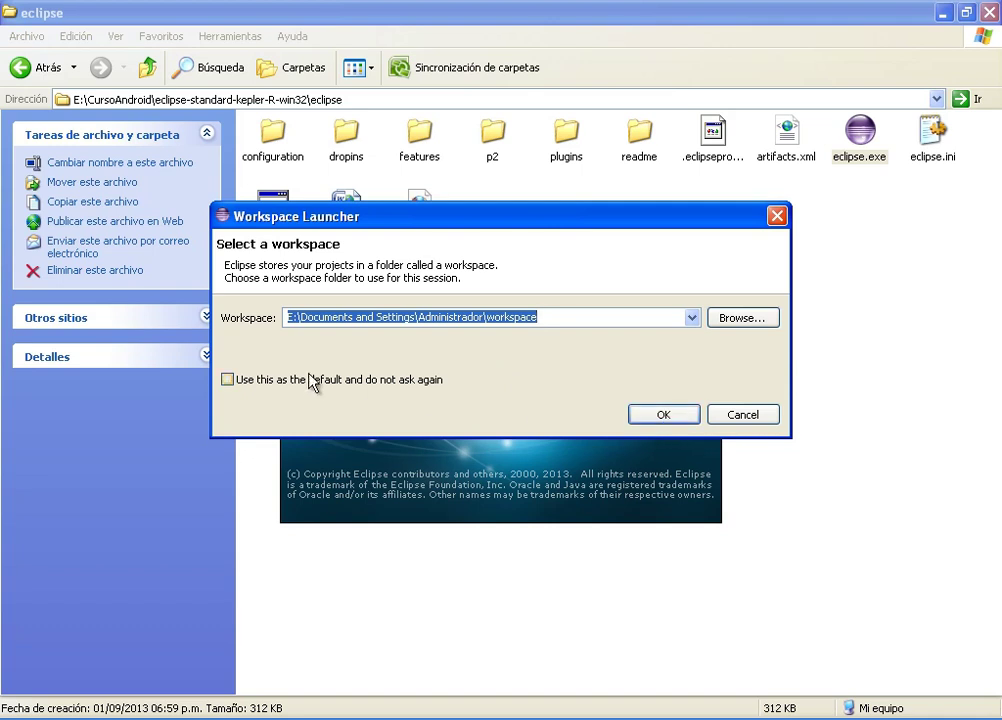
left_click(232, 381)
left_click(235, 387)
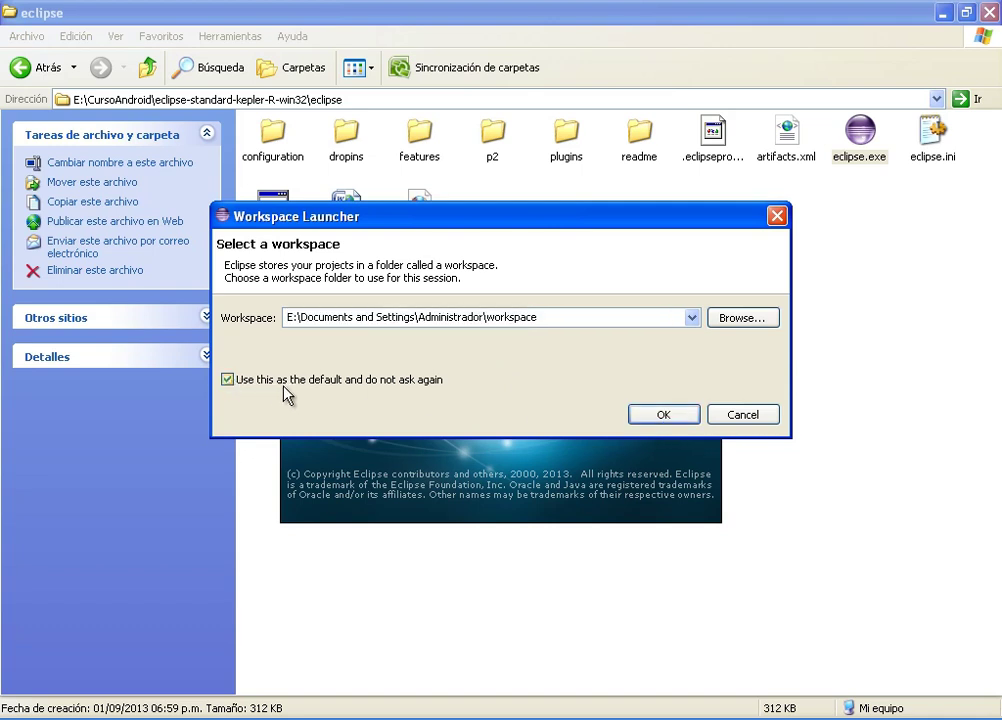
left_click(660, 417)
Return to the CursoAndroid folder and create a new folder there named Archivos Curso Android.
left_click(28, 64)
left_click(38, 72)
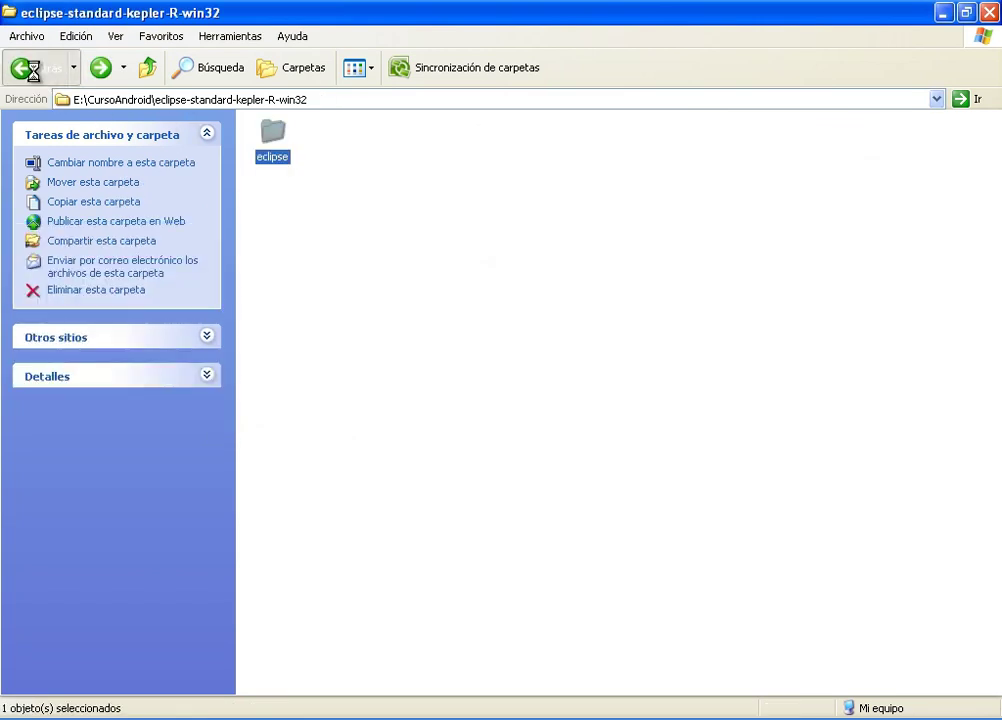
right_click(418, 234)
mouse_move(649, 411)
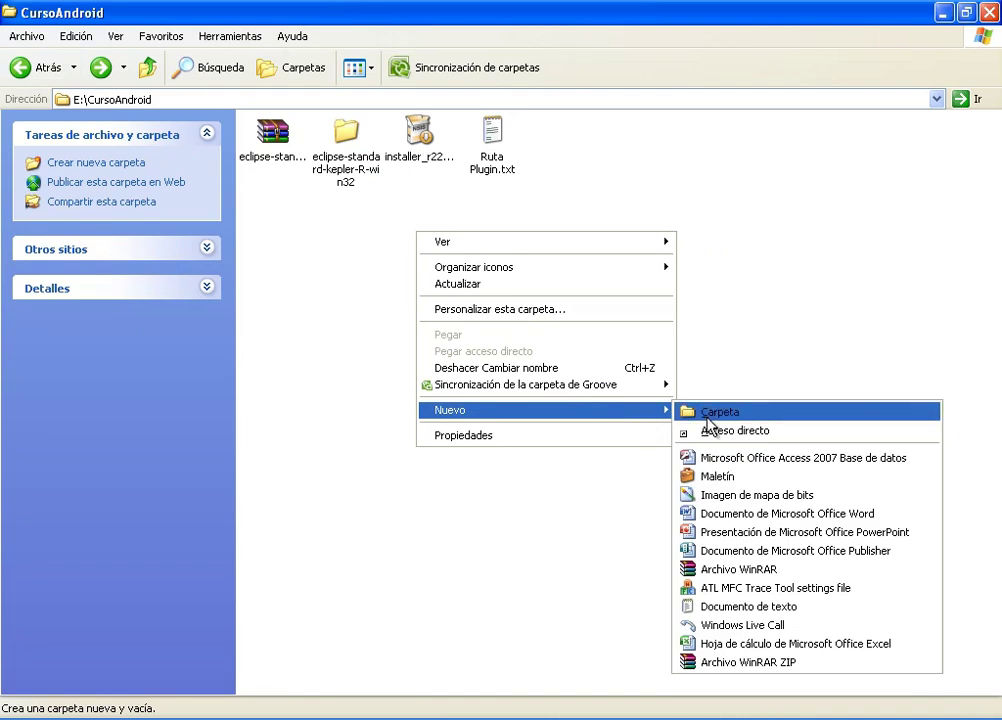
left_click(700, 413)
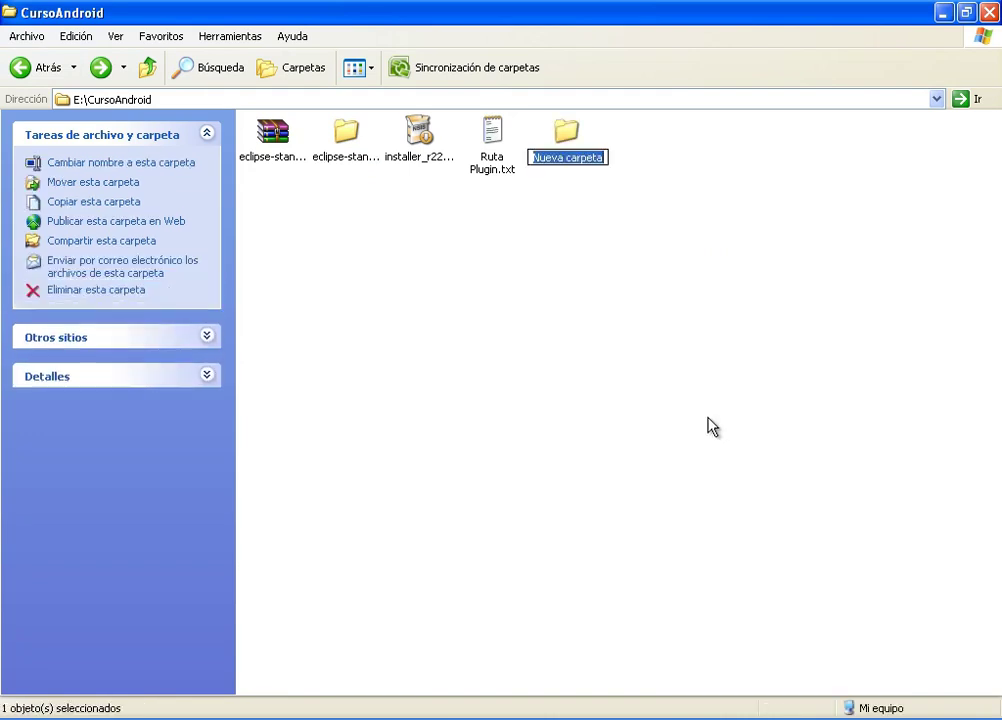
type("Arc")
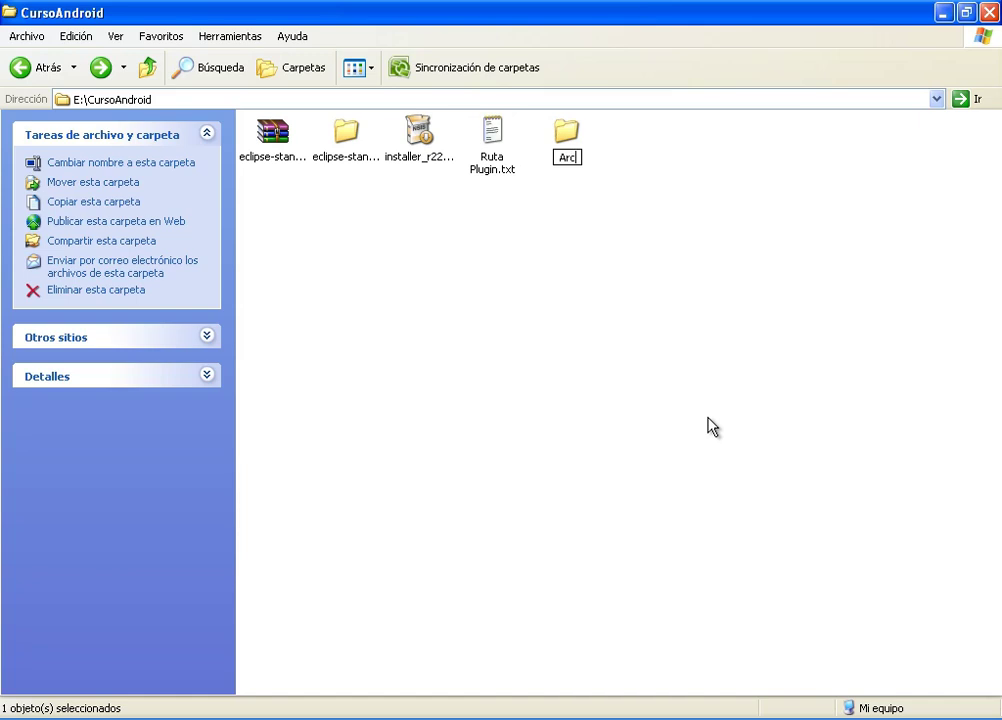
type("hivos Curs")
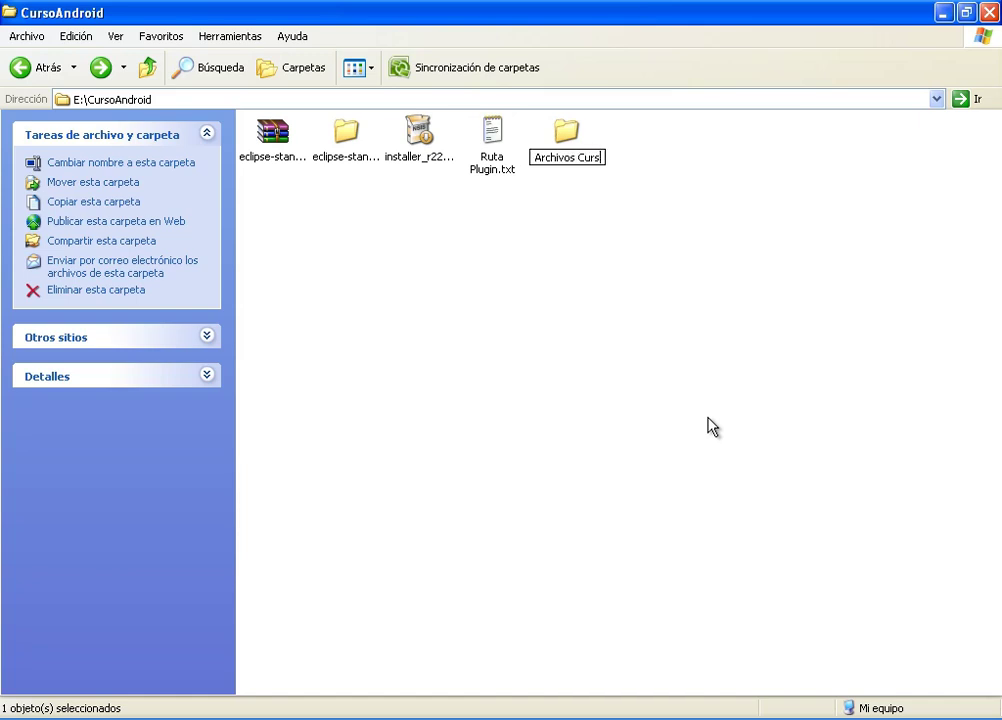
type("o ")
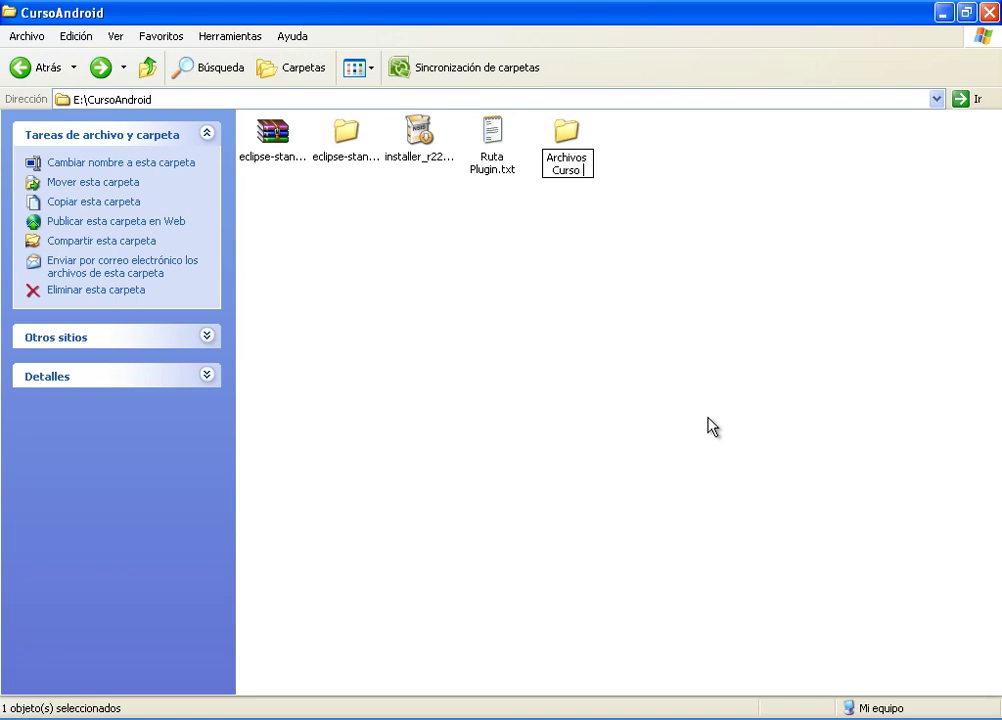
type("Andro")
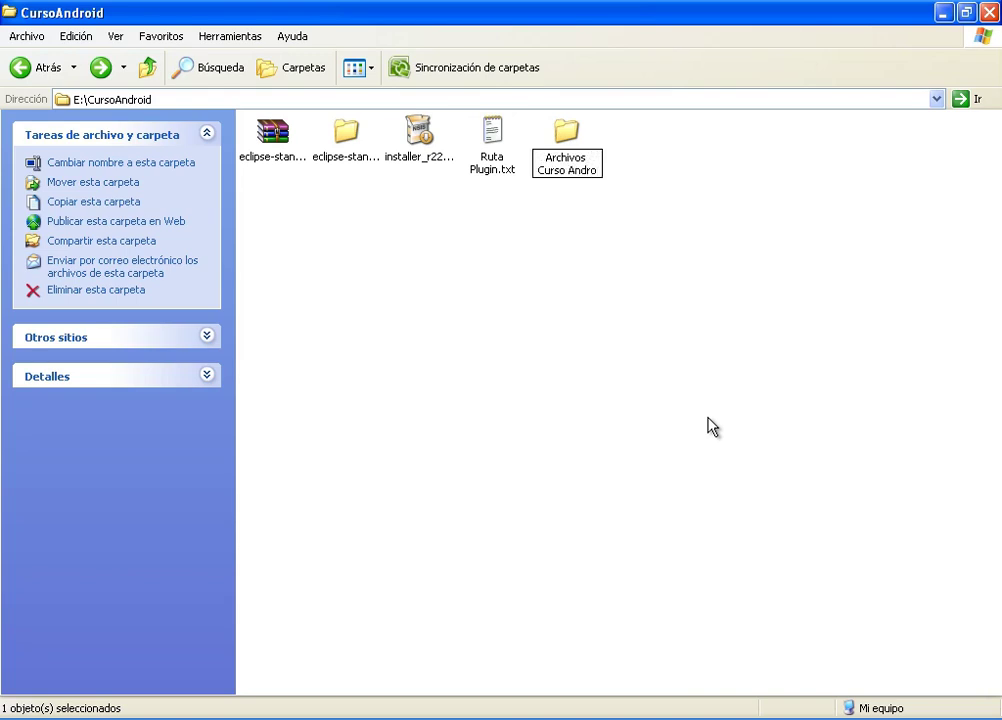
type("id")
key("Return")
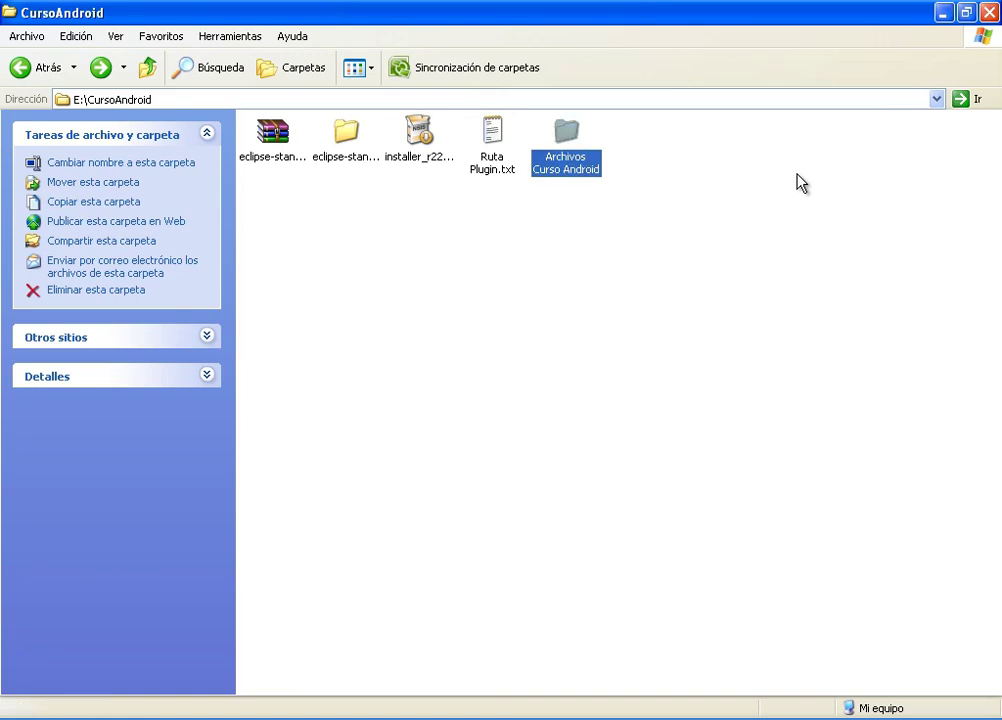
Open the Archivos Curso Android folder and copy its full path.
left_click(532, 358)
double_click(588, 160)
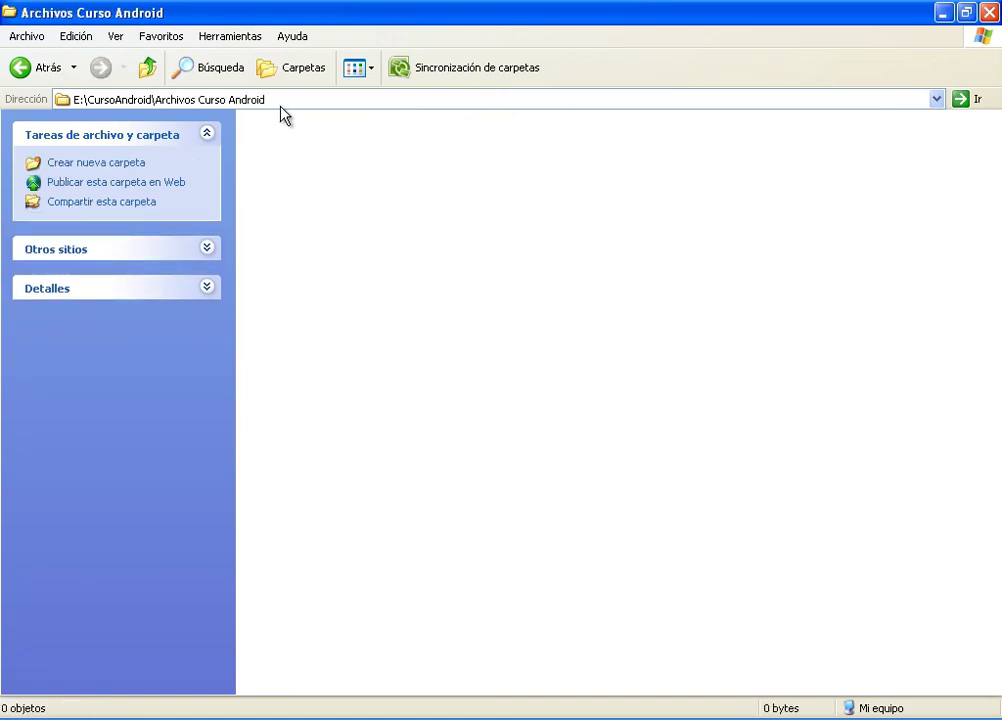
left_click(278, 100)
key("ctrl+c")
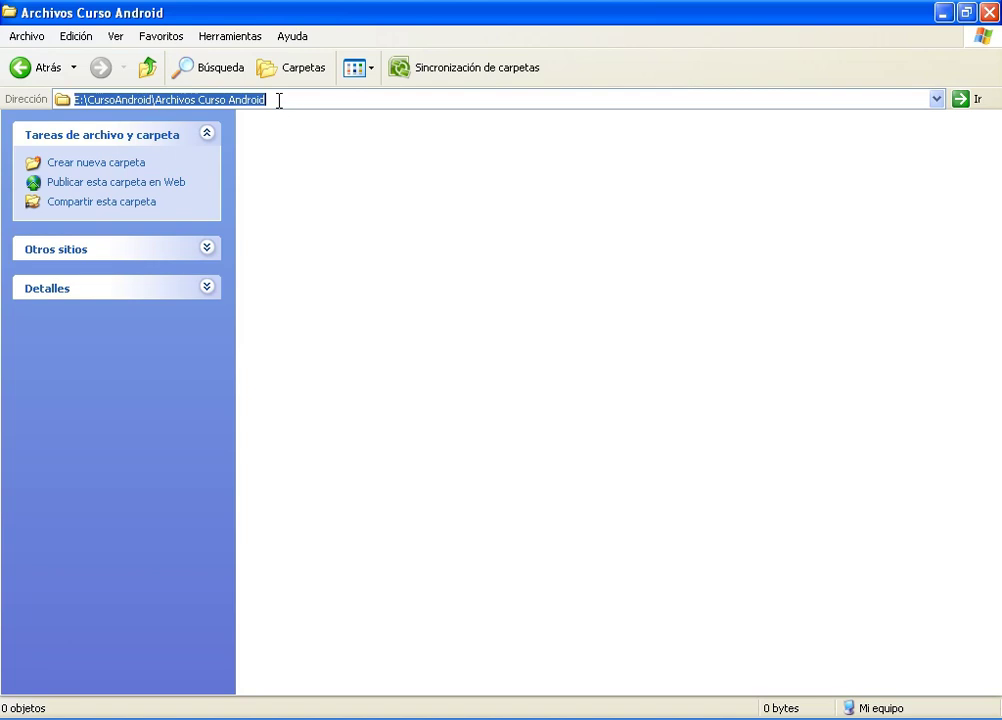
Copy the Archivos Curso Android folder path and set the Eclipse workspace to E:\CursoAndroid\Archivos Curso Android in the Workspace Launcher.
right_click(219, 102)
left_click(255, 153)
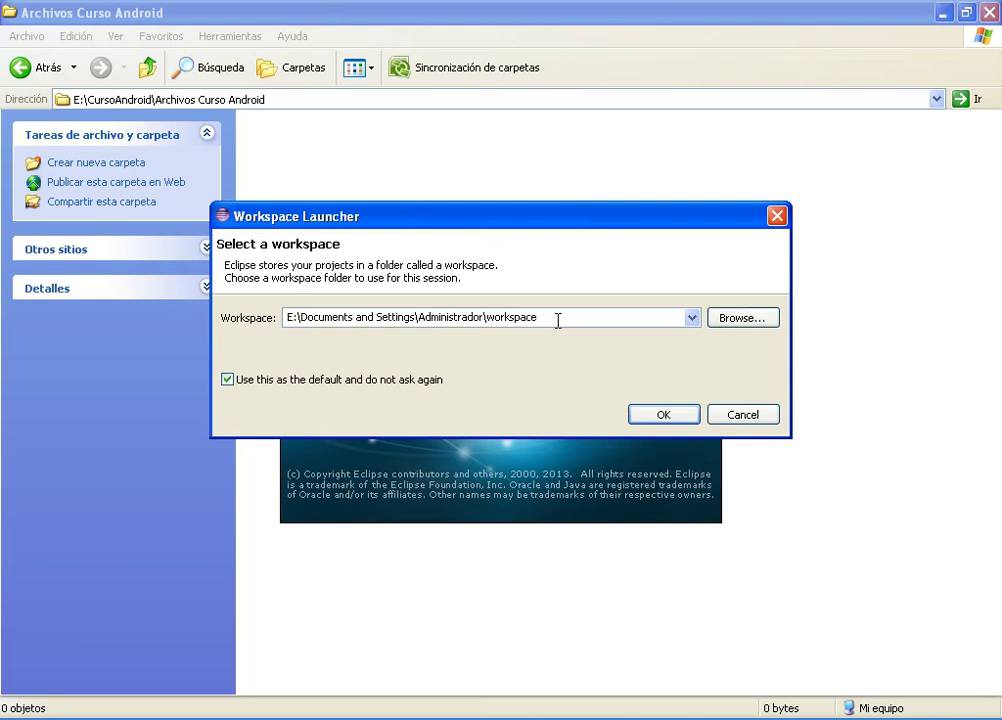
left_click(558, 320)
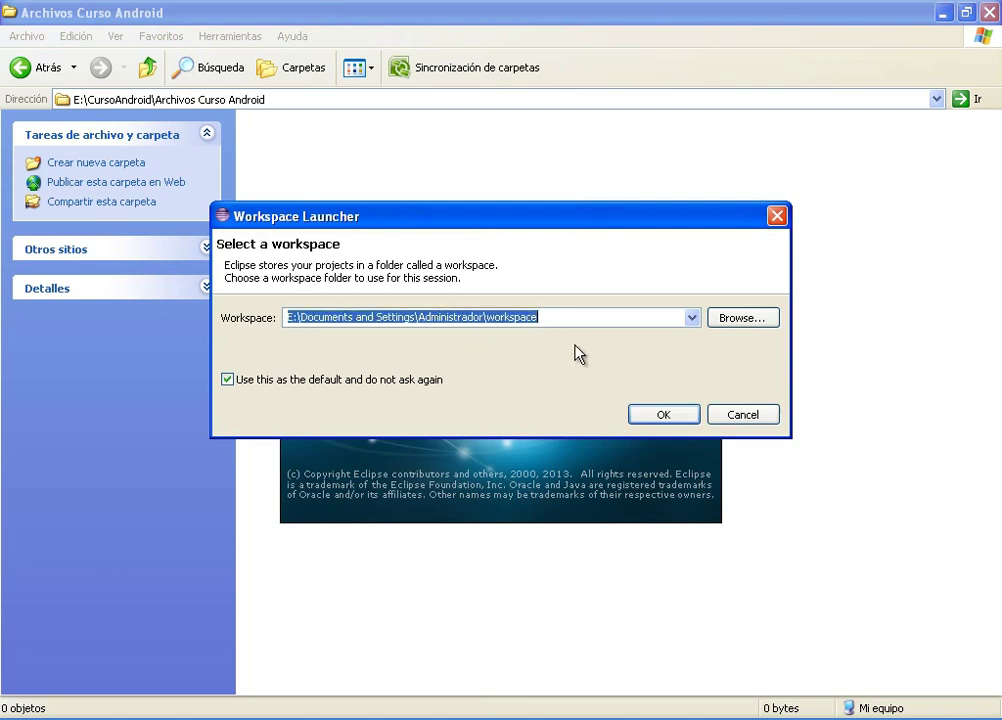
key("BackSpace")
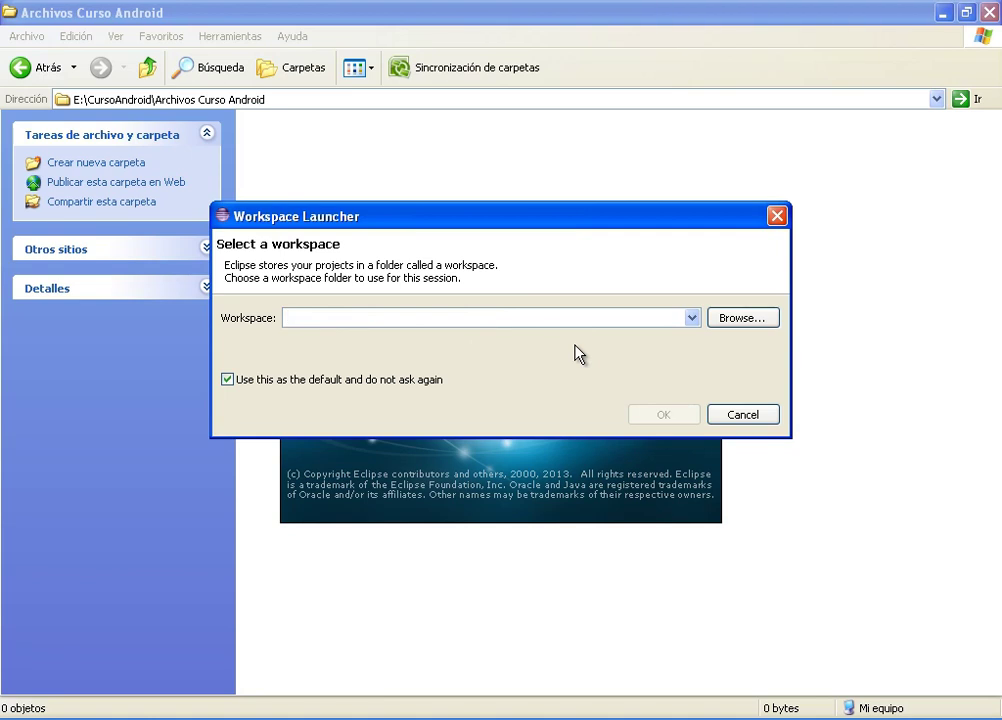
key("ctrl+v")
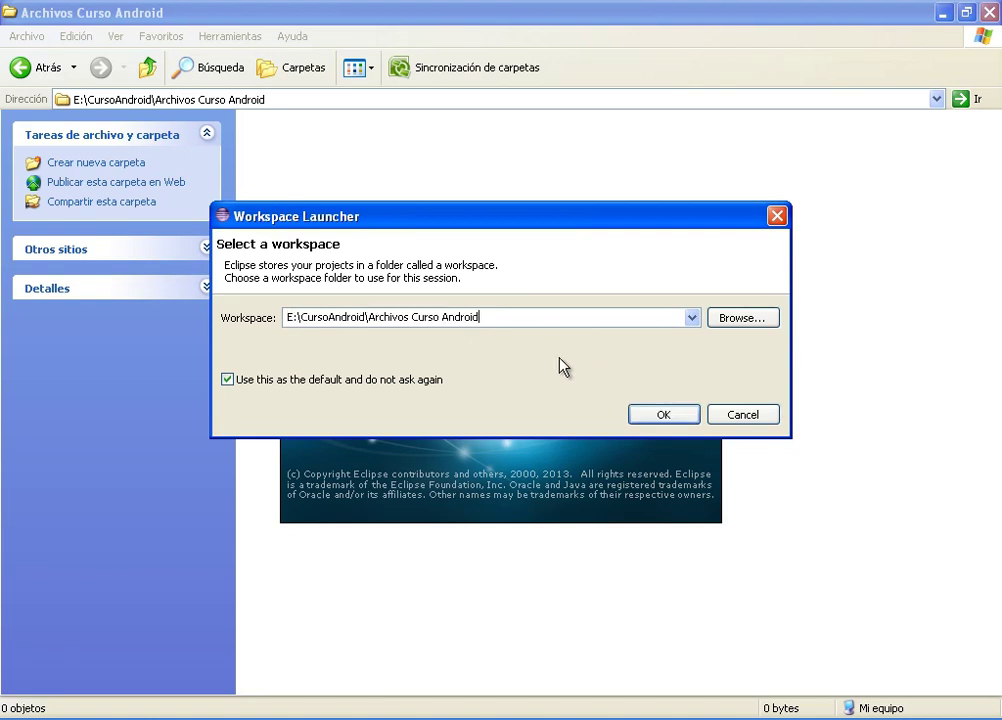
left_click(281, 380)
left_click(664, 415)
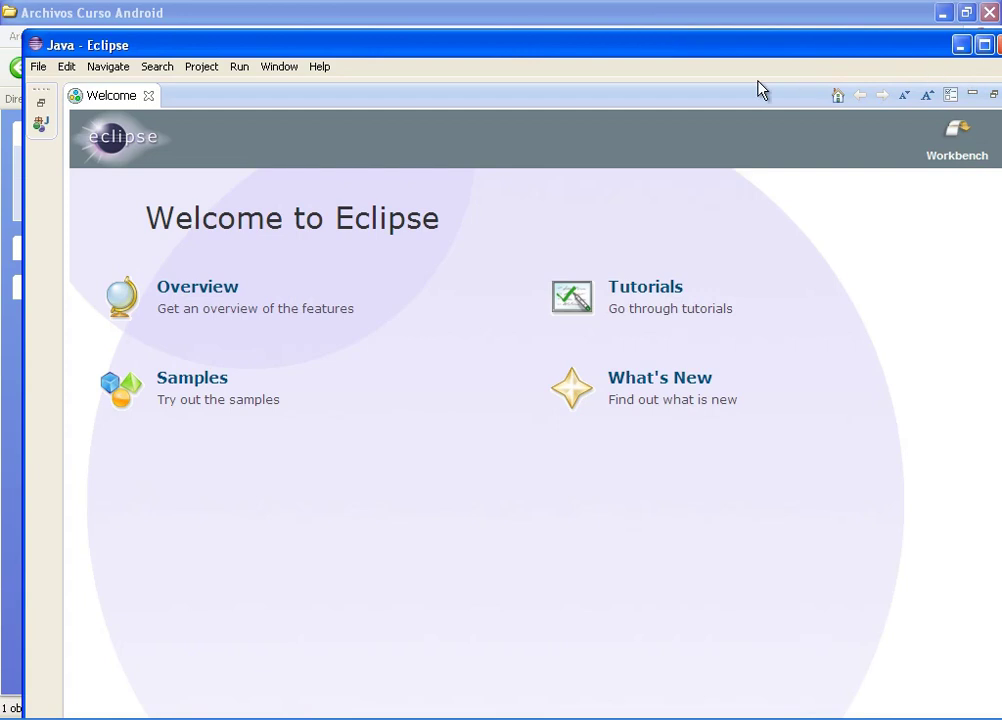
Close the Eclipse Welcome page and maximize the Eclipse window.
left_click(148, 97)
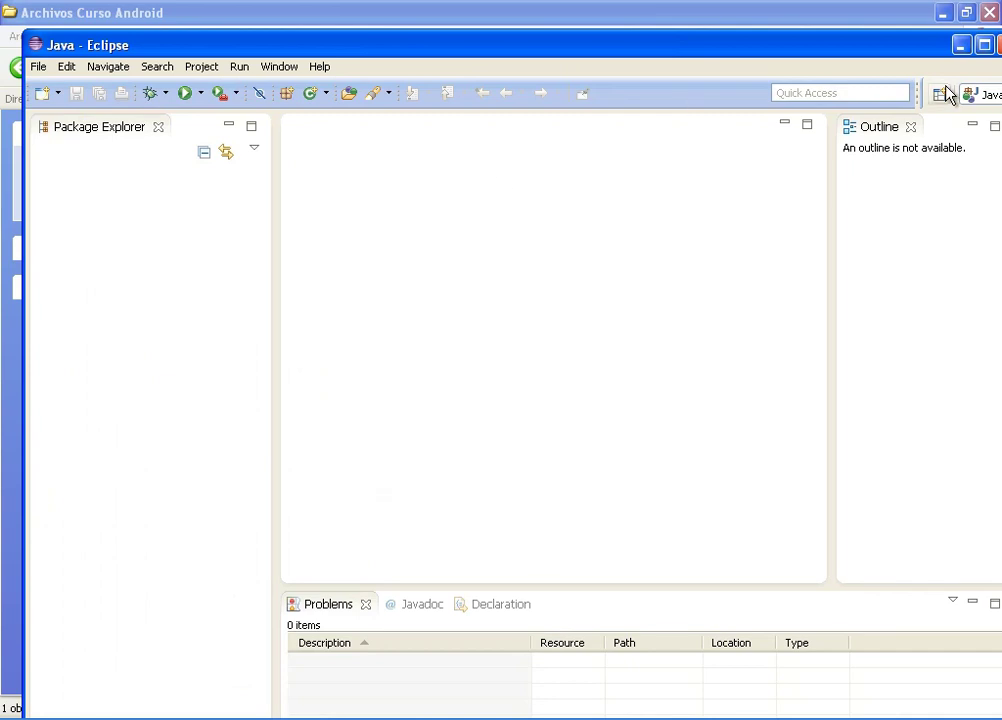
left_click(984, 46)
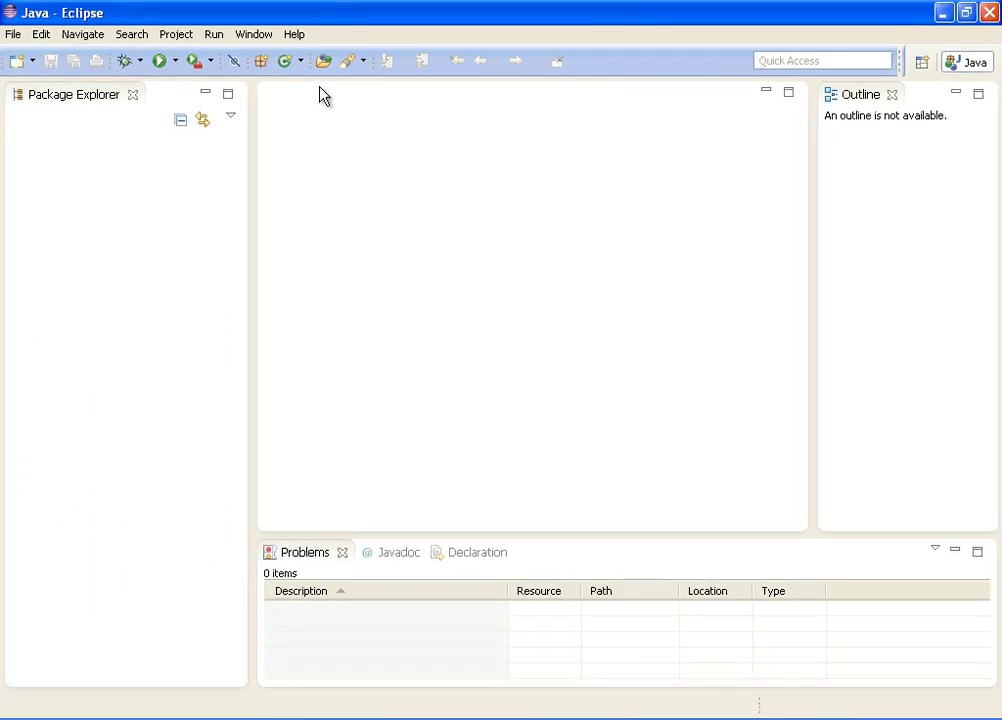
Start adding a repository for new software, name it AndroidPlugins, and clear the prefilled location.
left_click(294, 35)
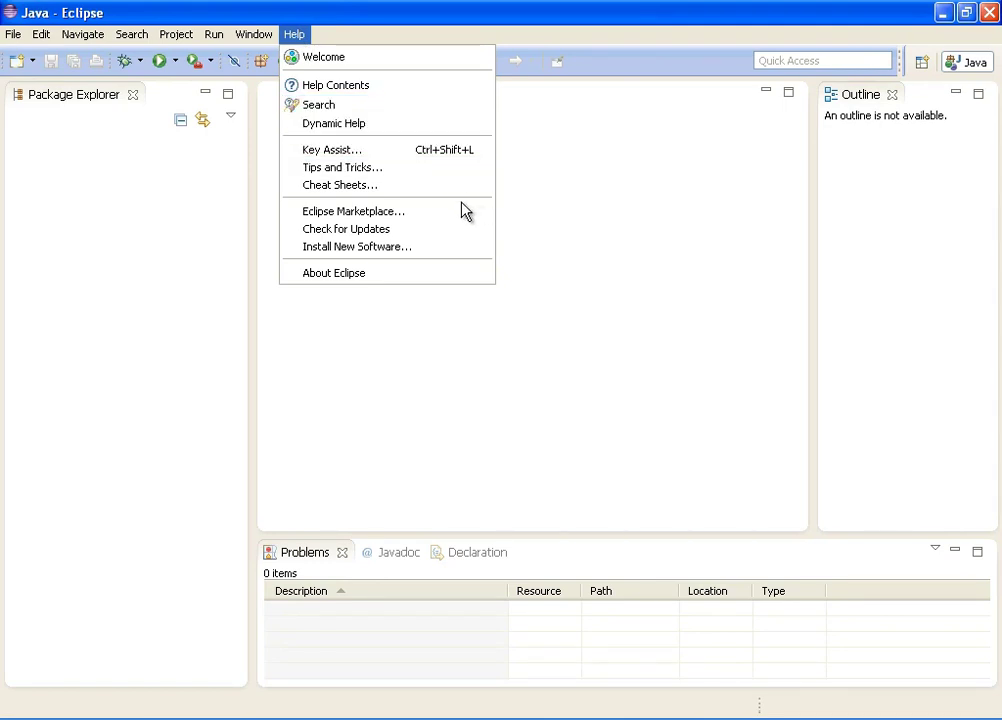
left_click(364, 250)
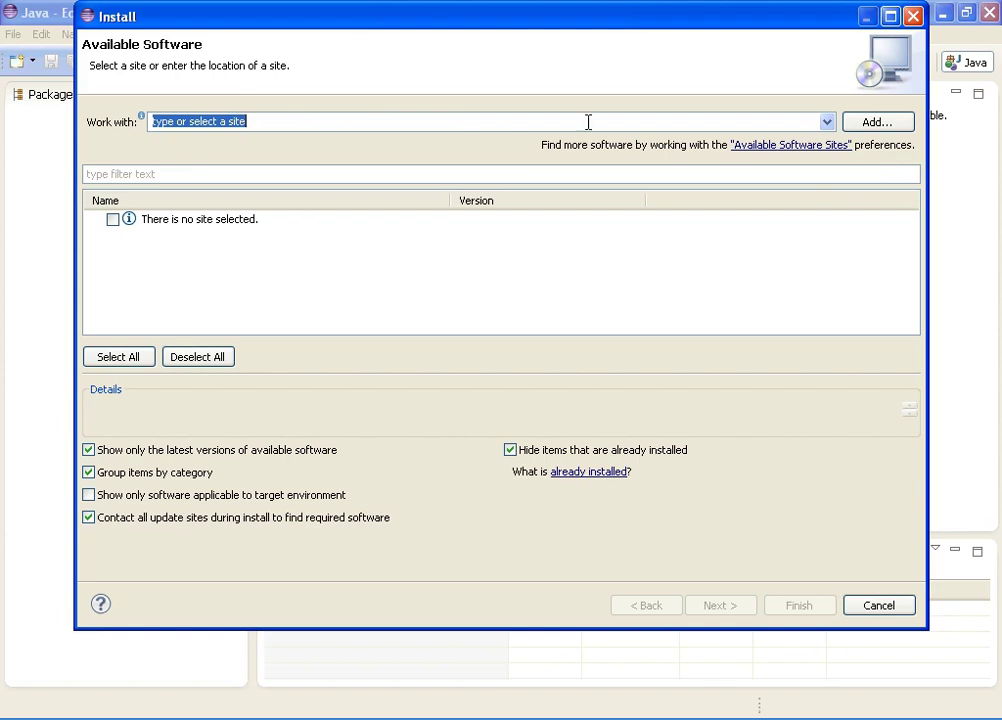
left_click(877, 123)
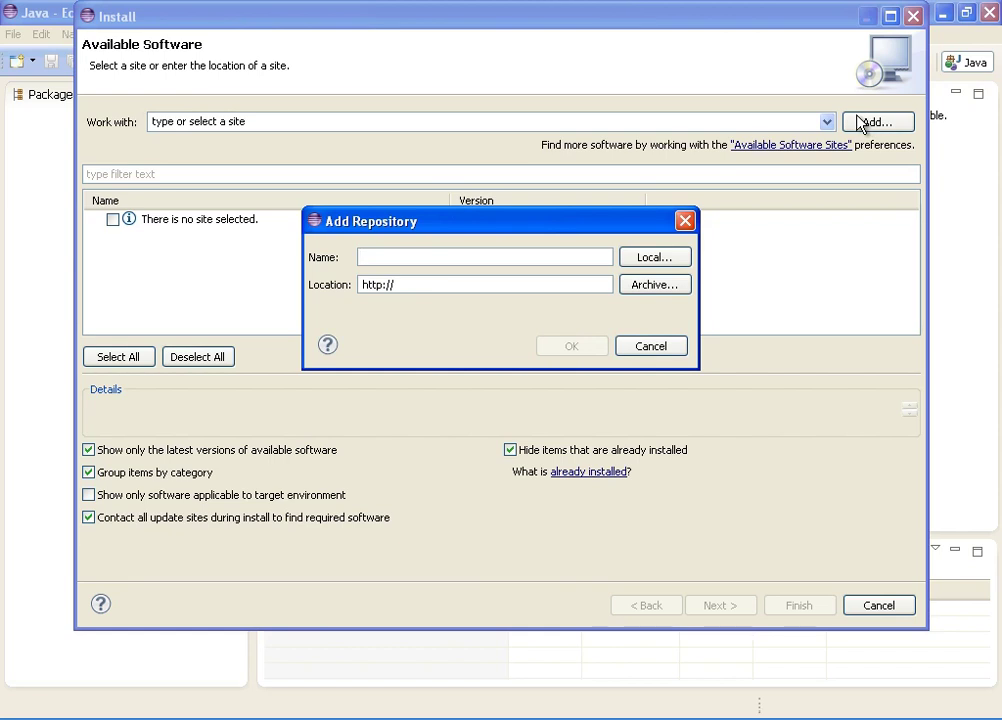
type("Android_Plugi")
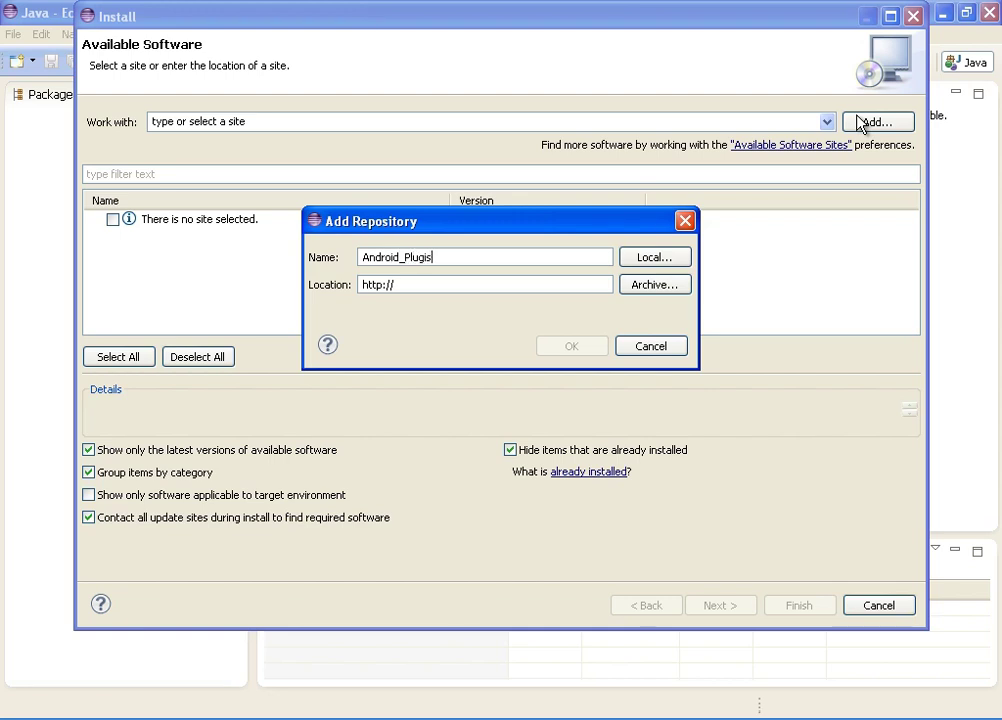
type("ns")
key("Left")
key("Left")
key("Left")
key("Left")
key("Left")
key("Left")
key("Left")
key("Left")
key("Left")
key("Delete")
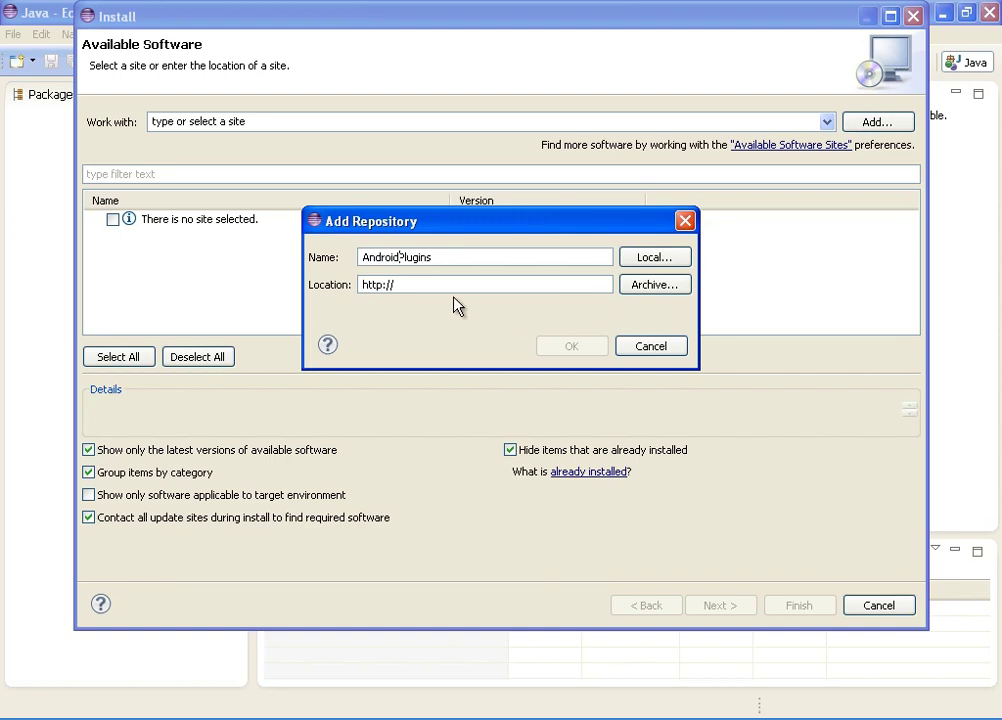
left_click_drag(419, 284, 354, 290)
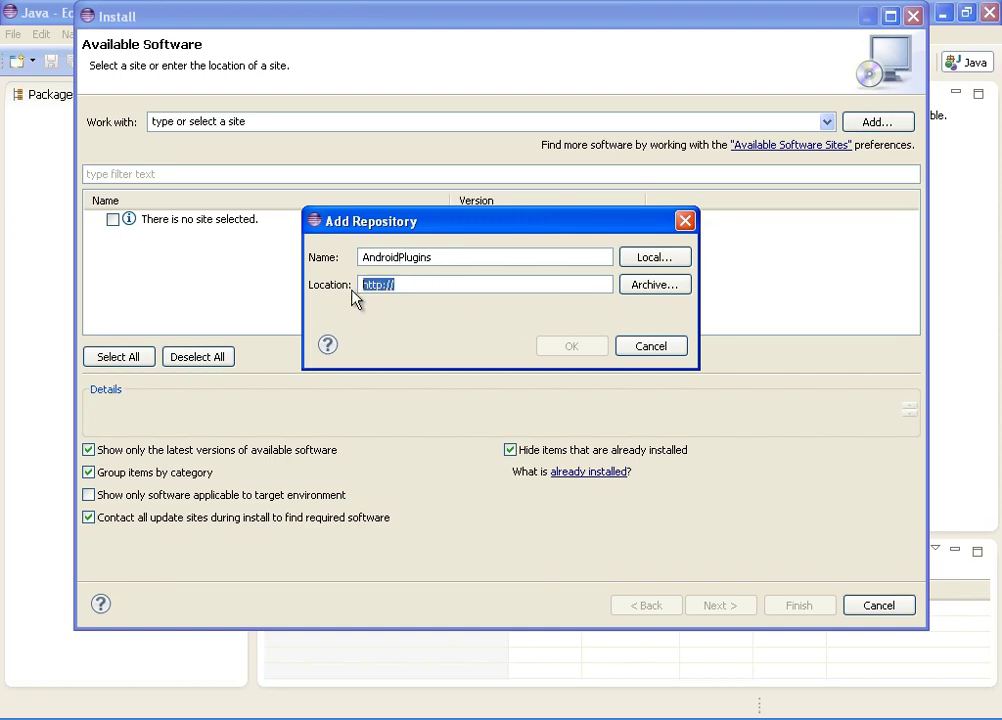
key("Delete")
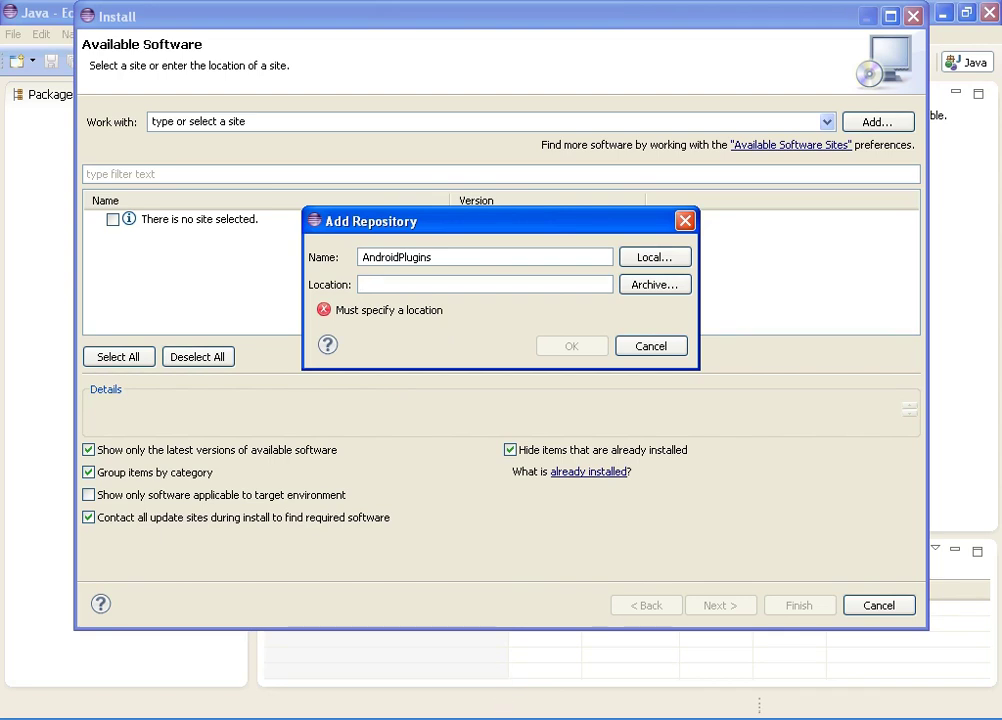
key("alt+Tab")
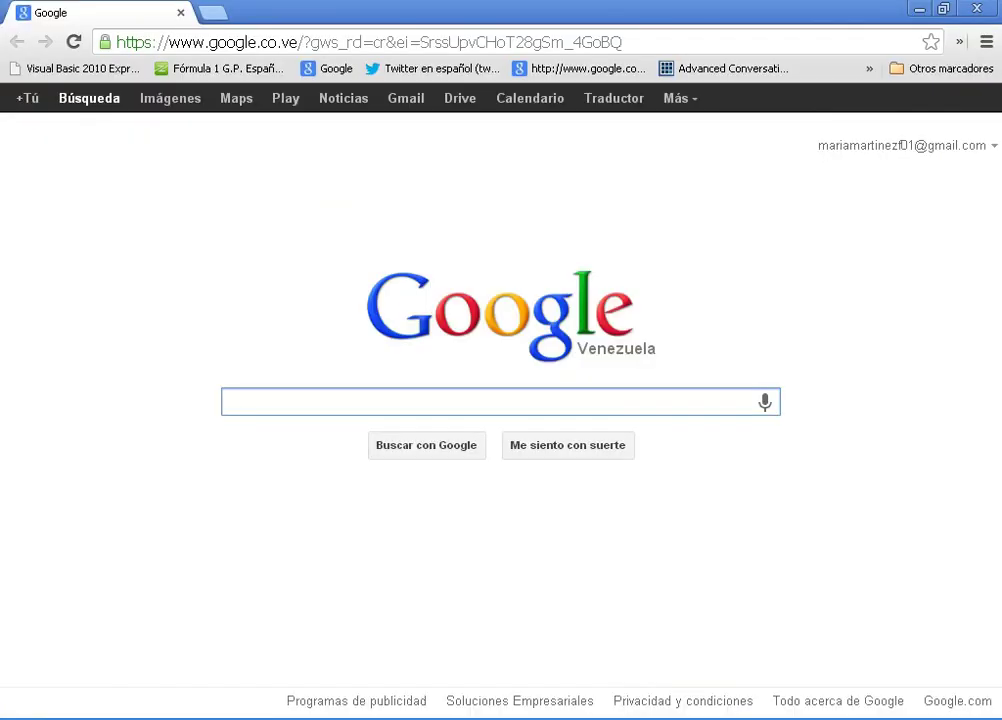
left_click_drag(633, 40, 132, 67)
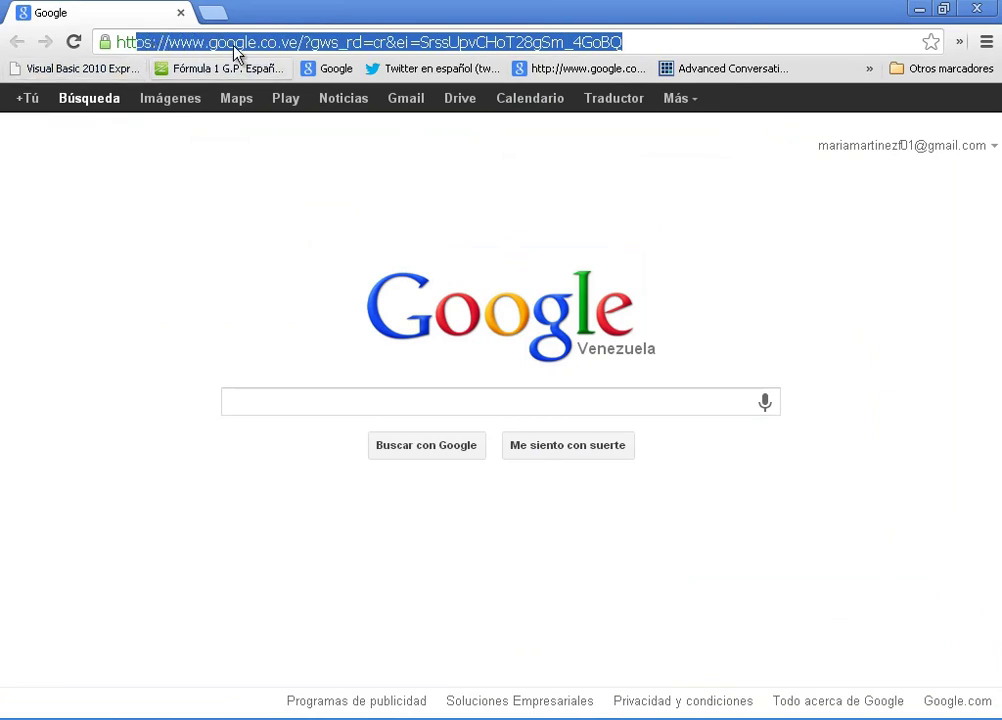
left_click_drag(207, 75, 207, 75)
key("Delete")
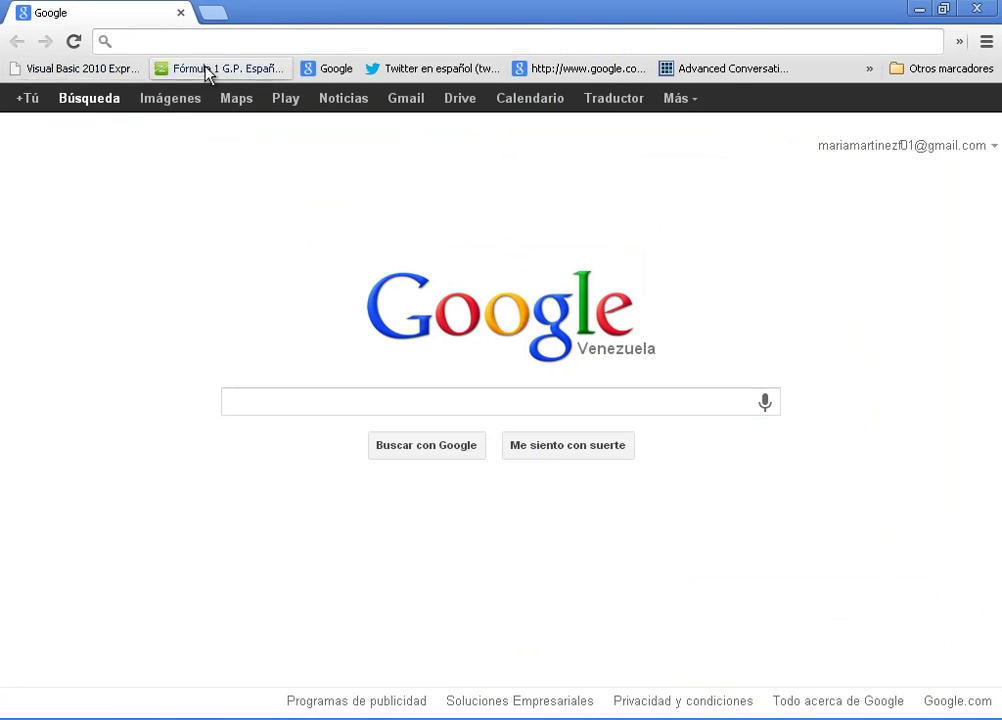
type("http://developer.android.com/sdk/installing/installing-adt.html")
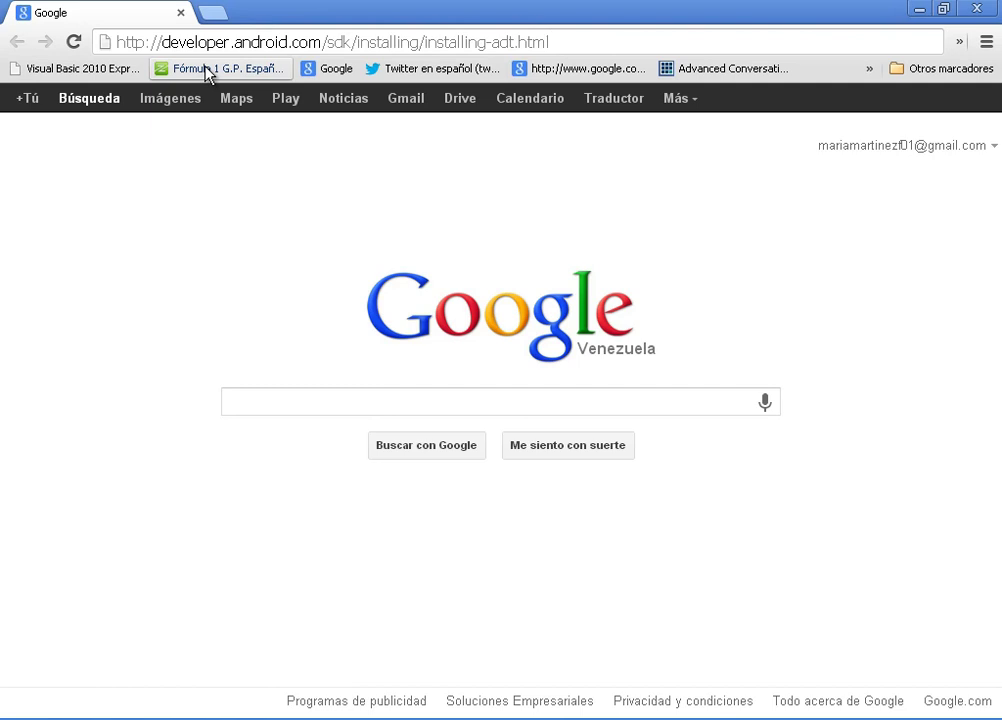
key("Return")
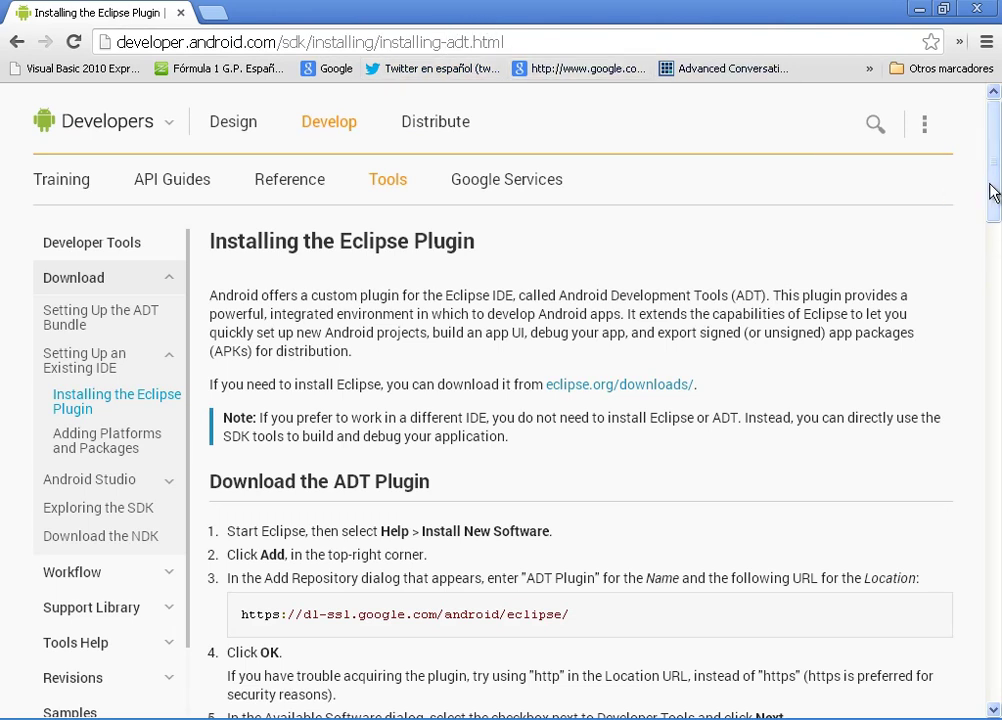
scroll(995, 186, "down", 2)
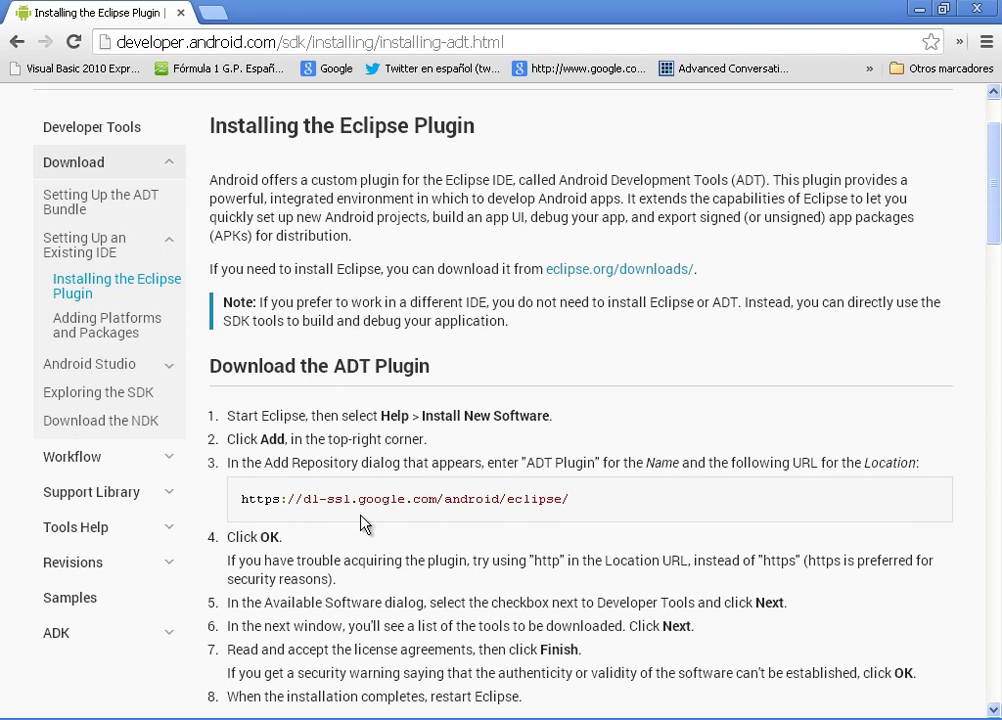
left_click_drag(569, 498, 238, 503)
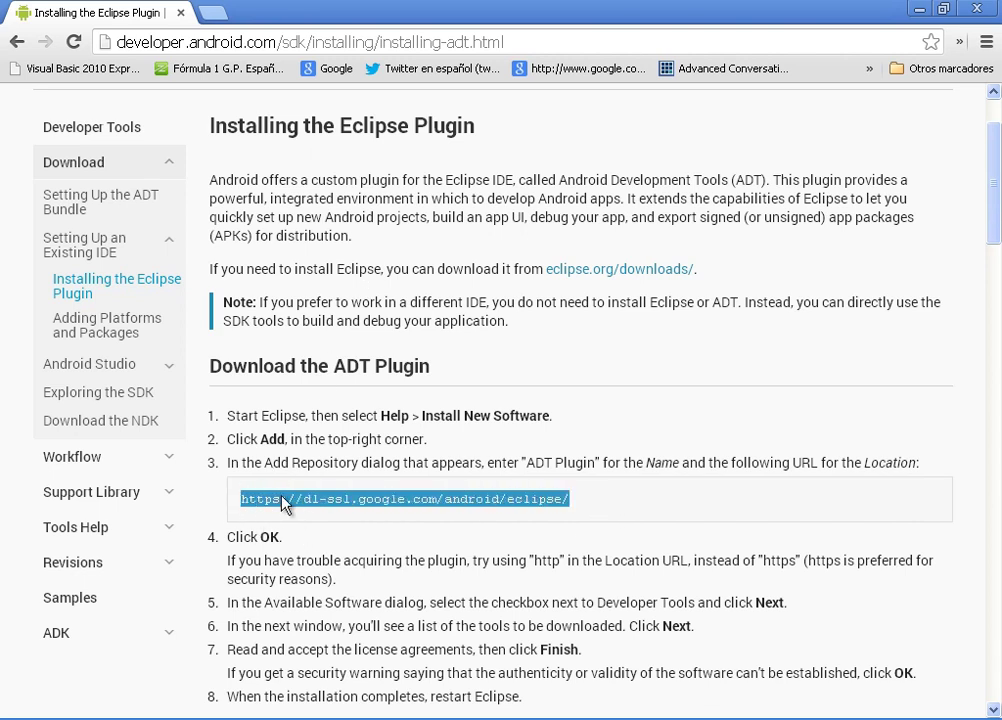
right_click(283, 500)
left_click(292, 509)
key("alt+Tab")
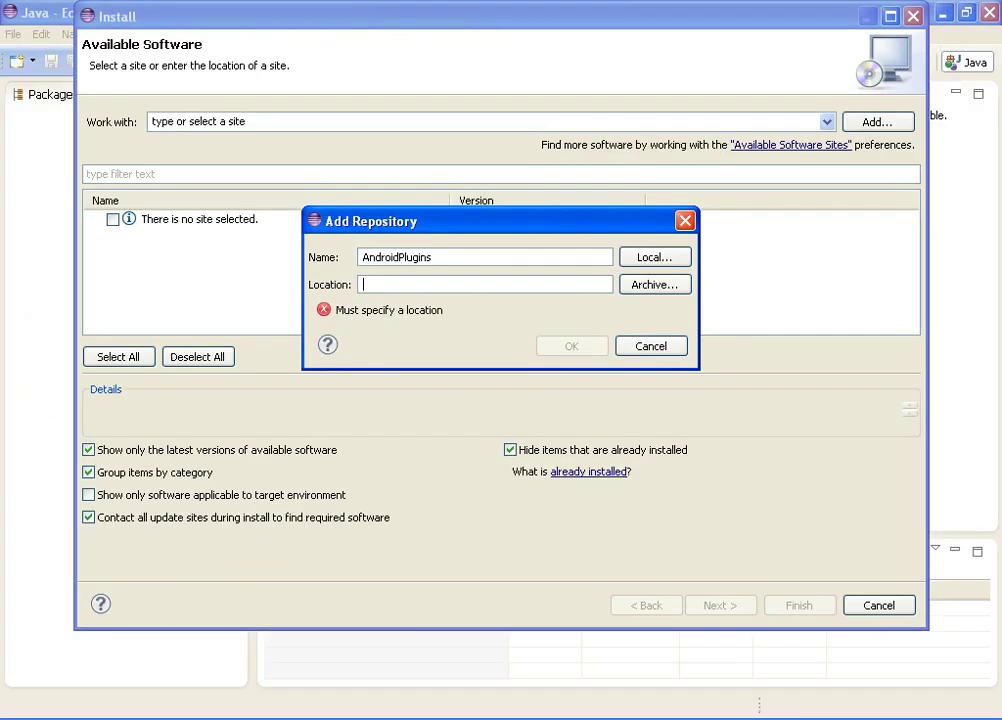
right_click(404, 286)
left_click(436, 350)
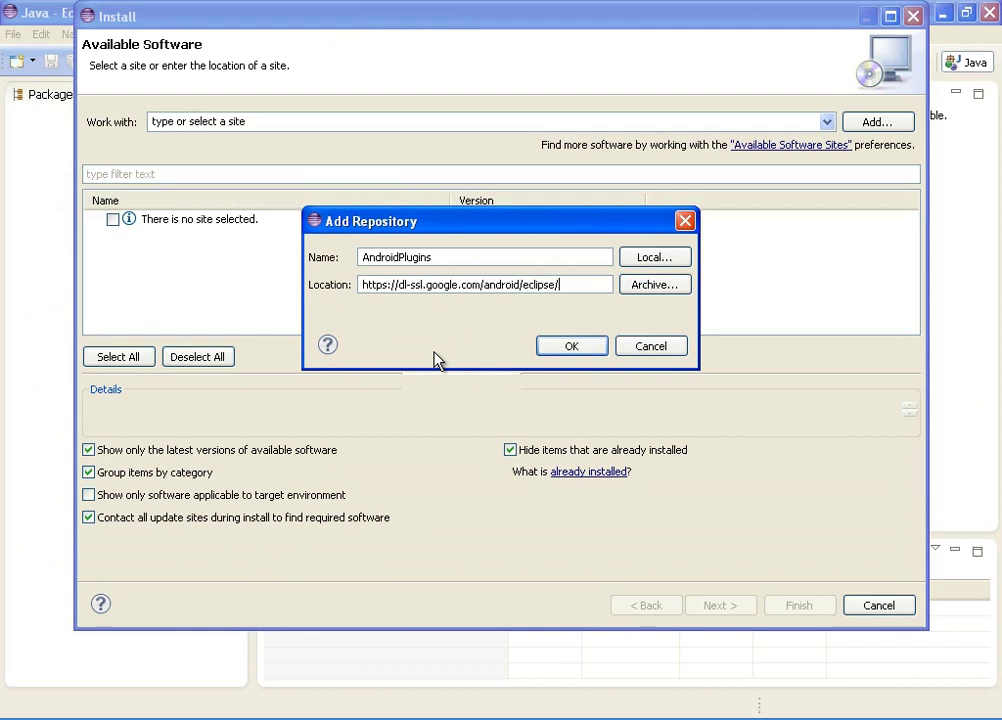
left_click(579, 352)
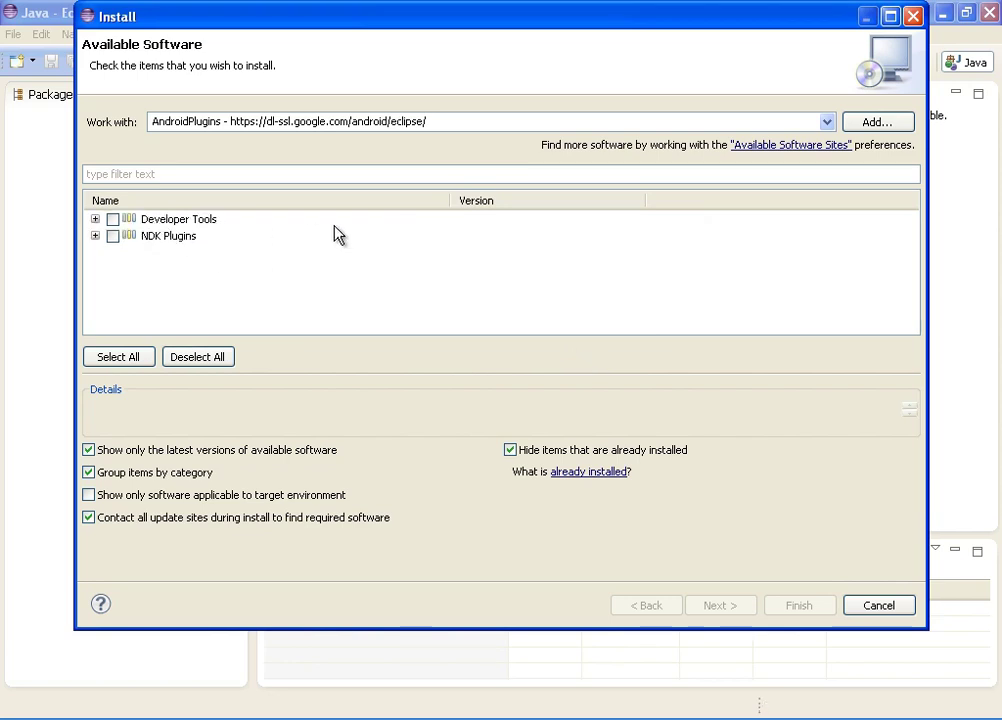
Select all Developer Tools and NDK Plugins items for installation, expanding each category to check its contents and collapsing both again.
left_click(95, 220)
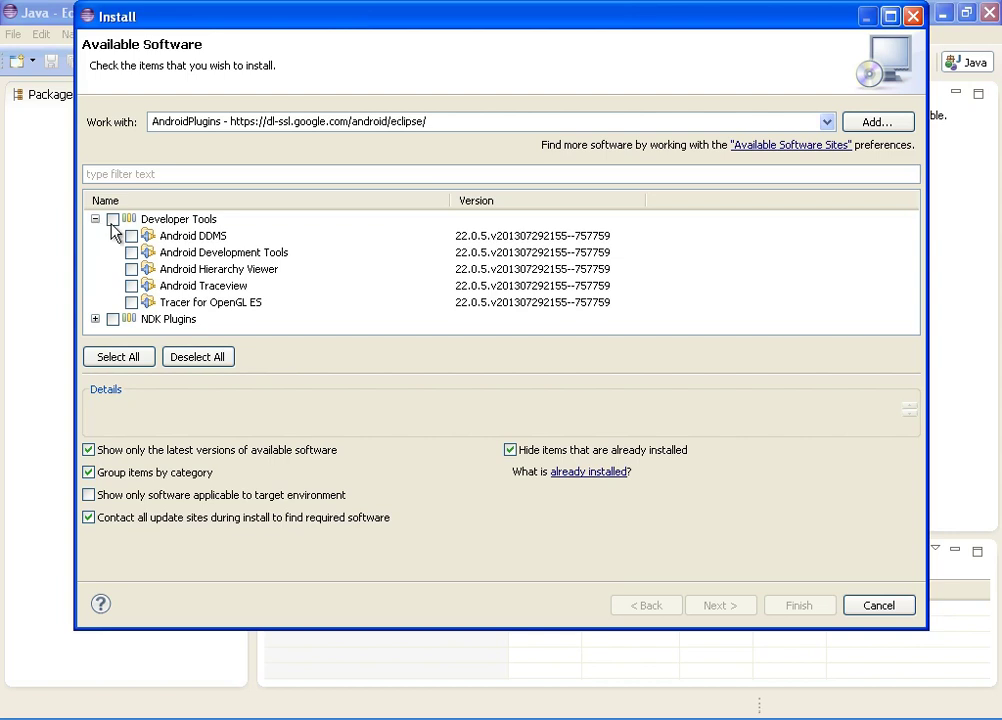
left_click(113, 219)
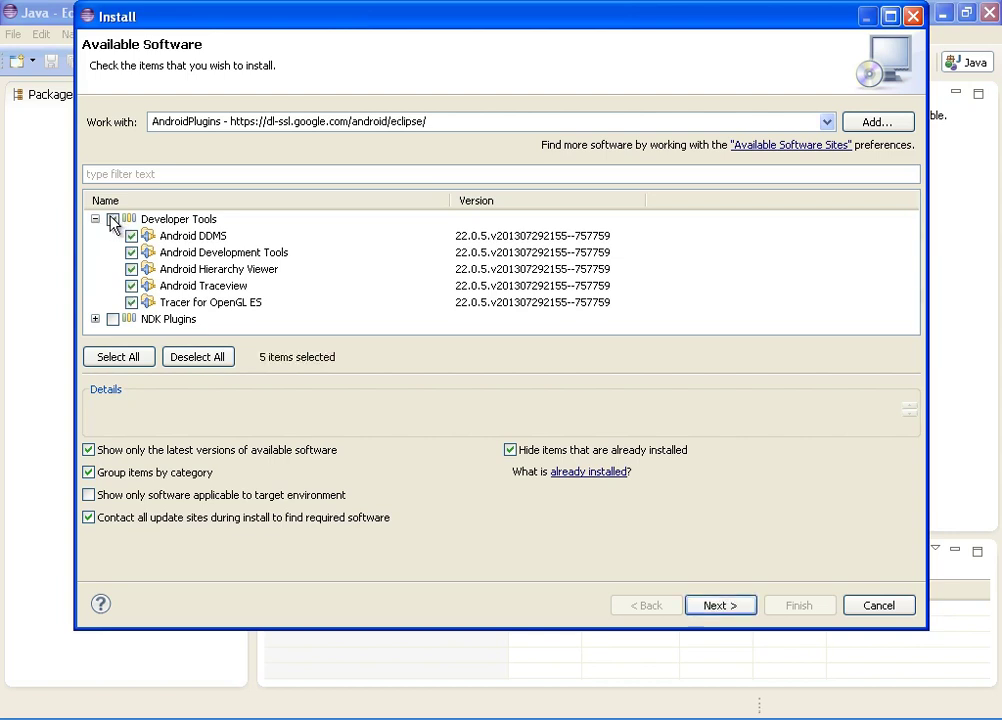
left_click(95, 320)
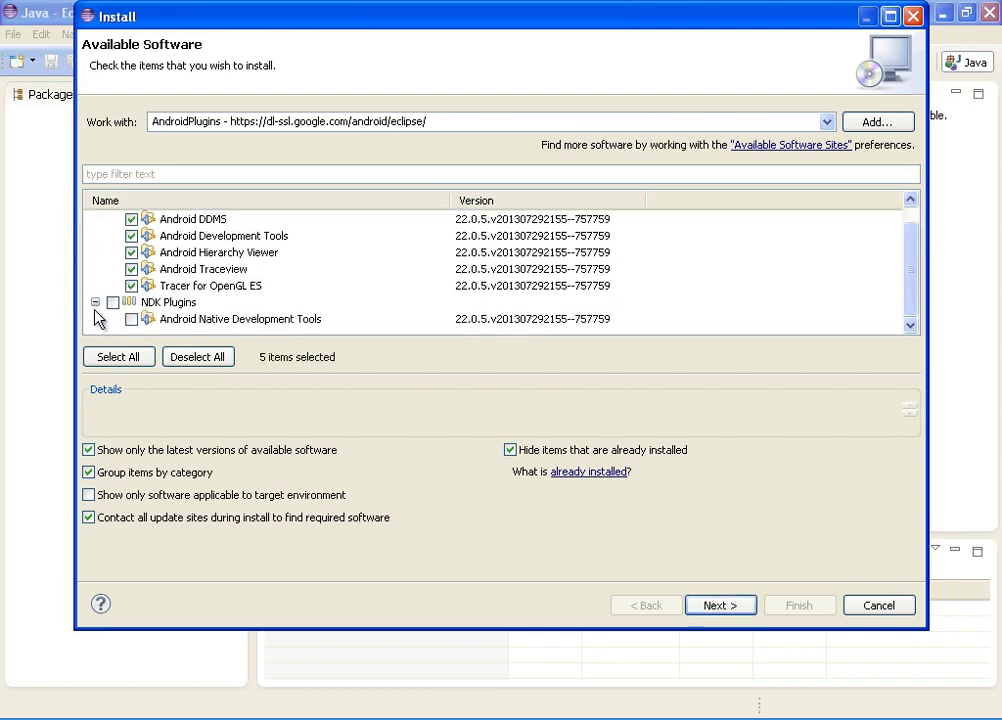
left_click(94, 303)
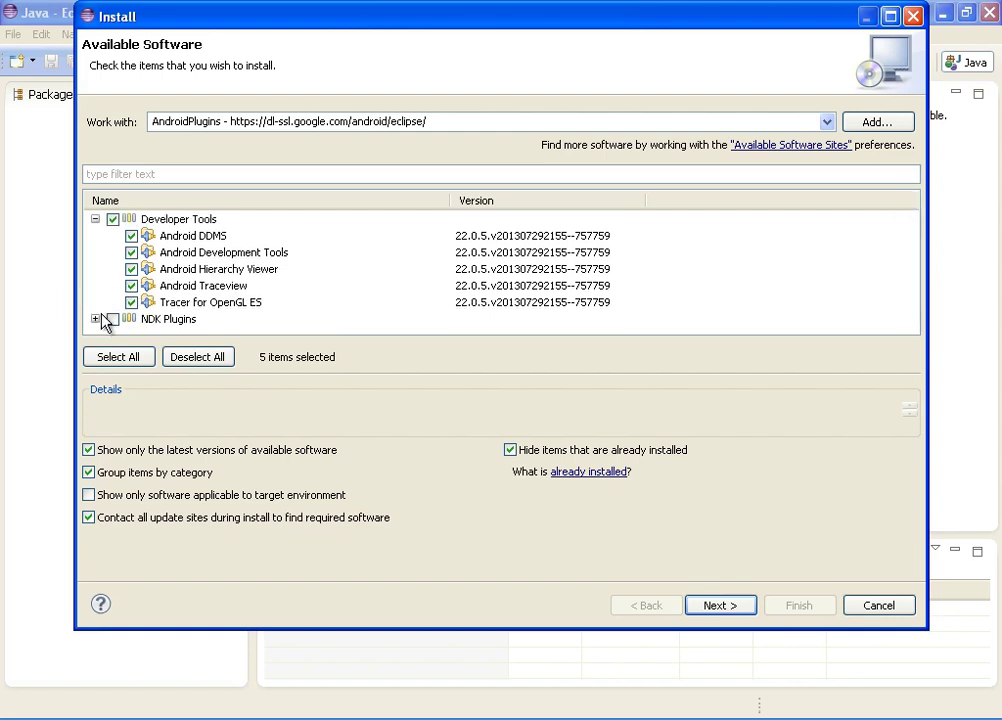
left_click(97, 320)
left_click(112, 303)
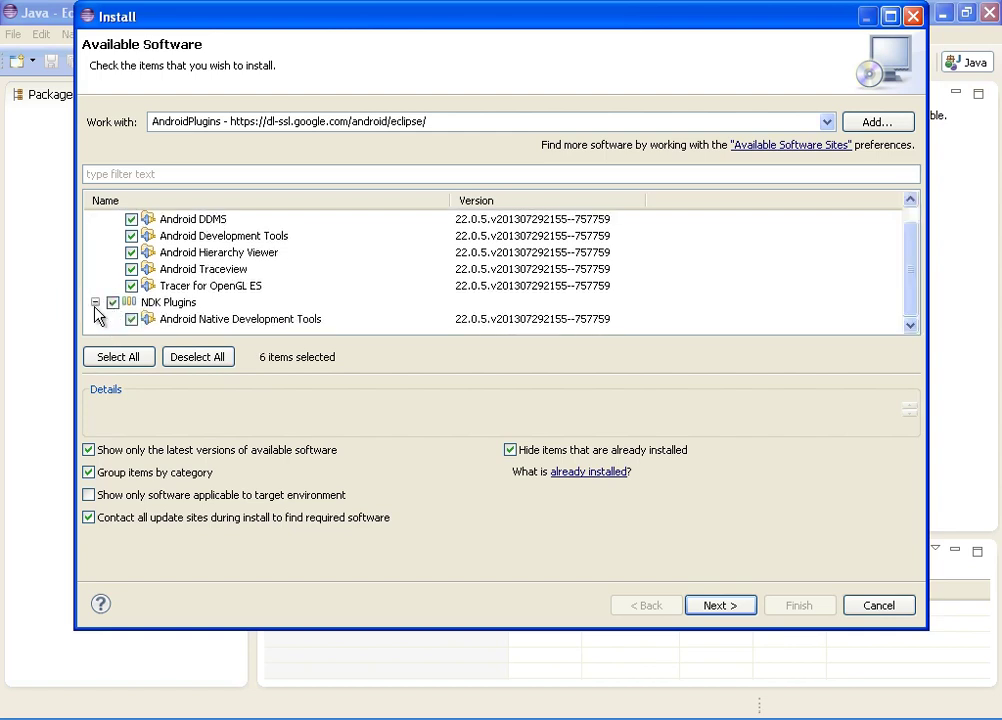
left_click(95, 303)
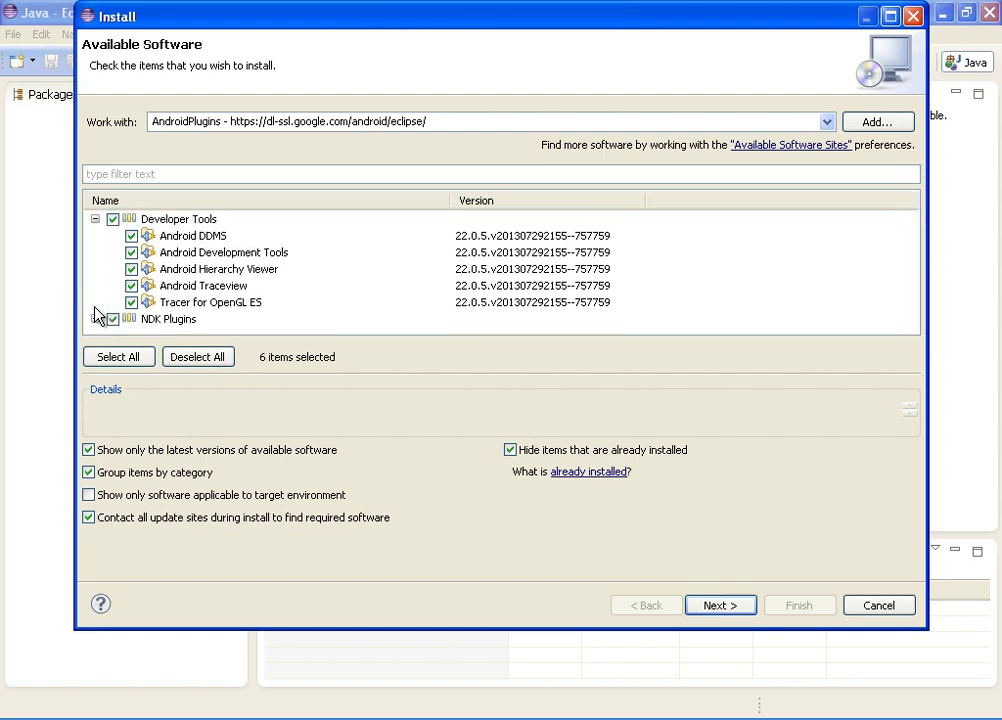
left_click(95, 219)
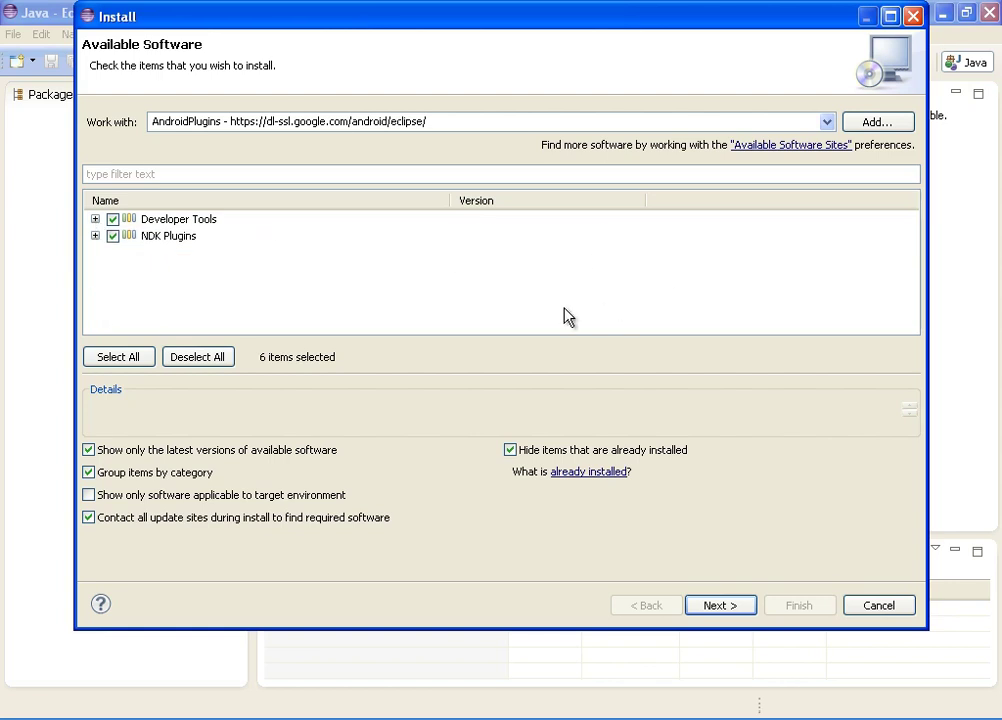
Proceed through the install details, accept the license agreements, and start installing the selected Android plugins.
left_click(718, 614)
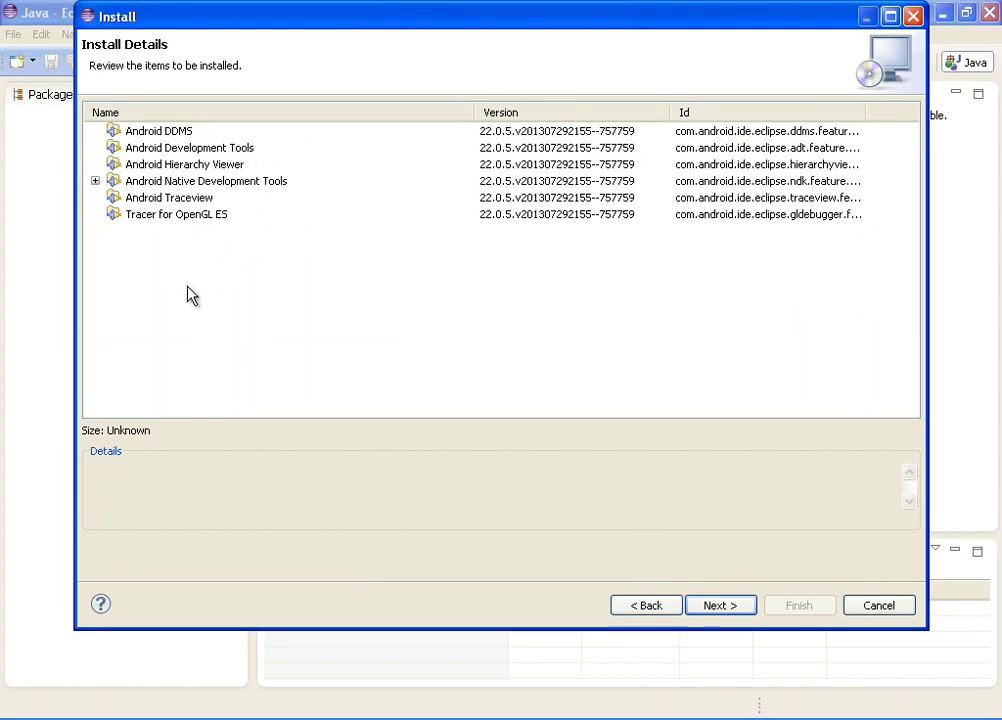
left_click(732, 608)
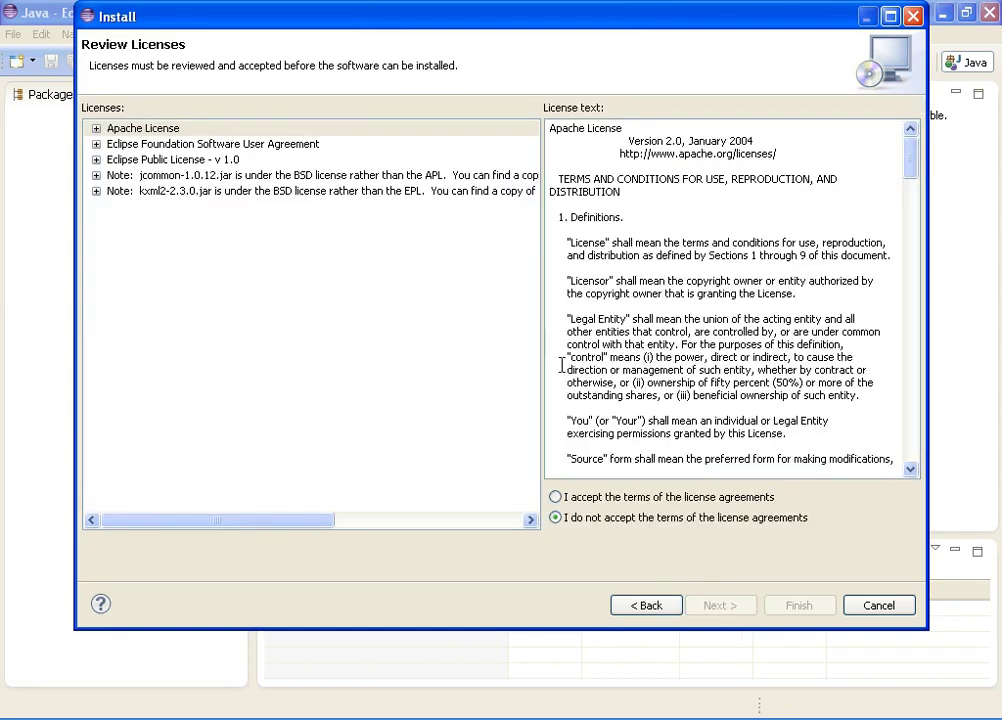
left_click(556, 497)
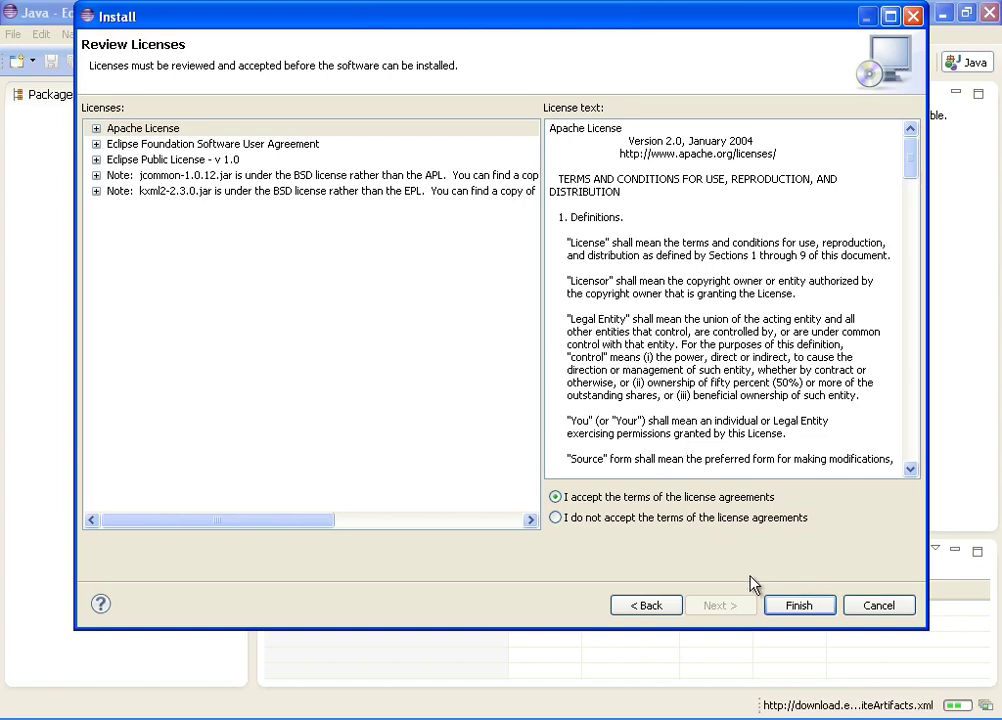
left_click(799, 609)
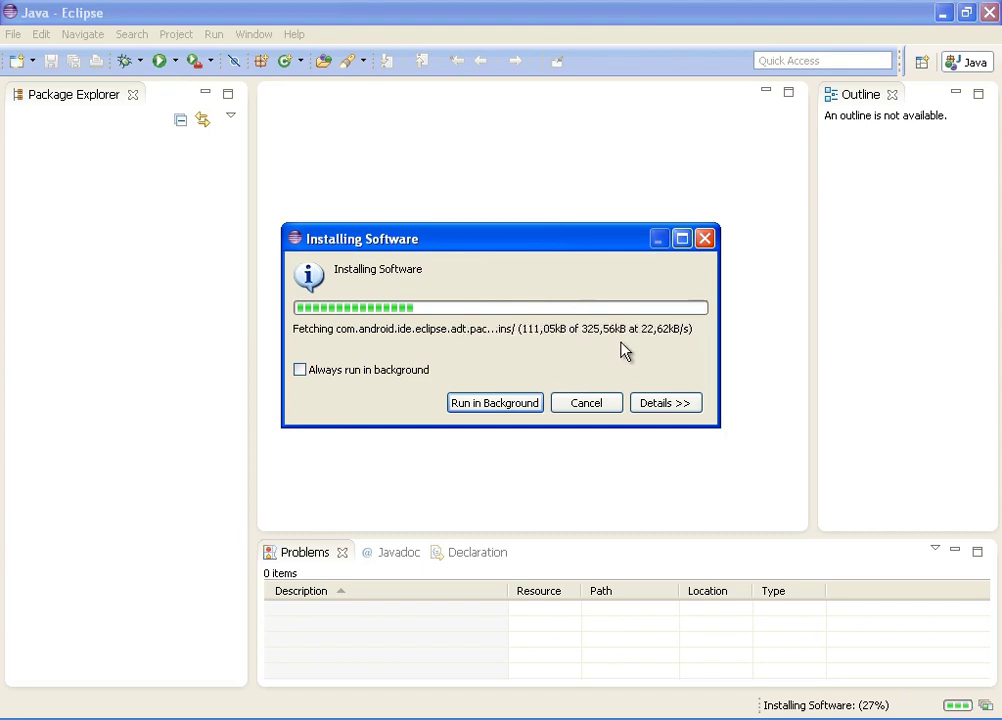
Allow the unsigned plugin content to install and unblock Eclipse in the Windows firewall.
left_click(667, 408)
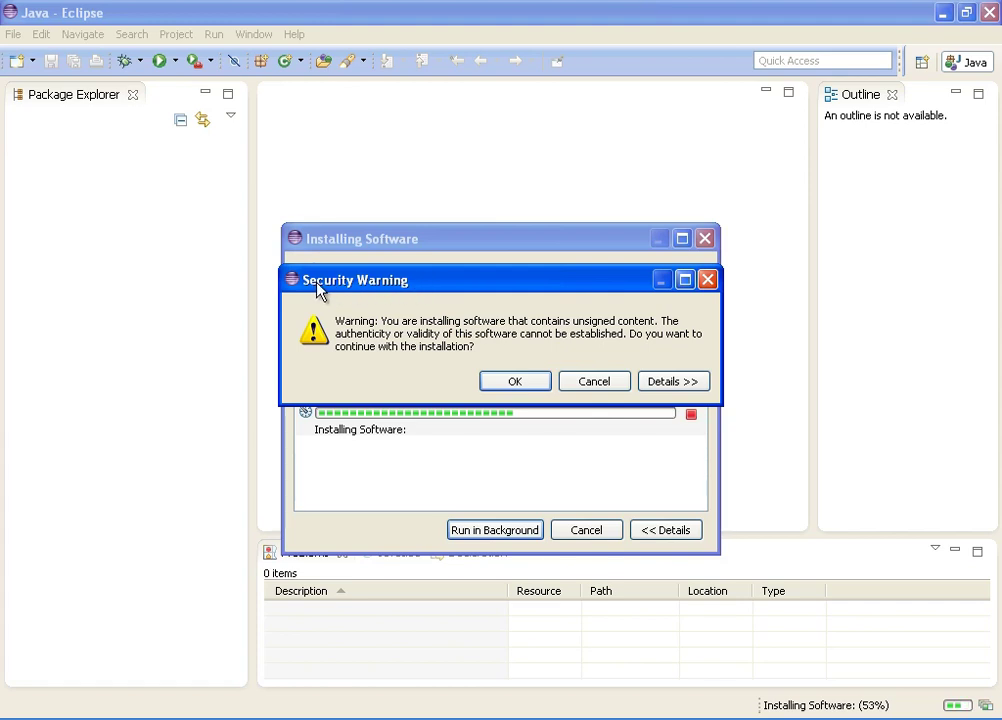
left_click(528, 384)
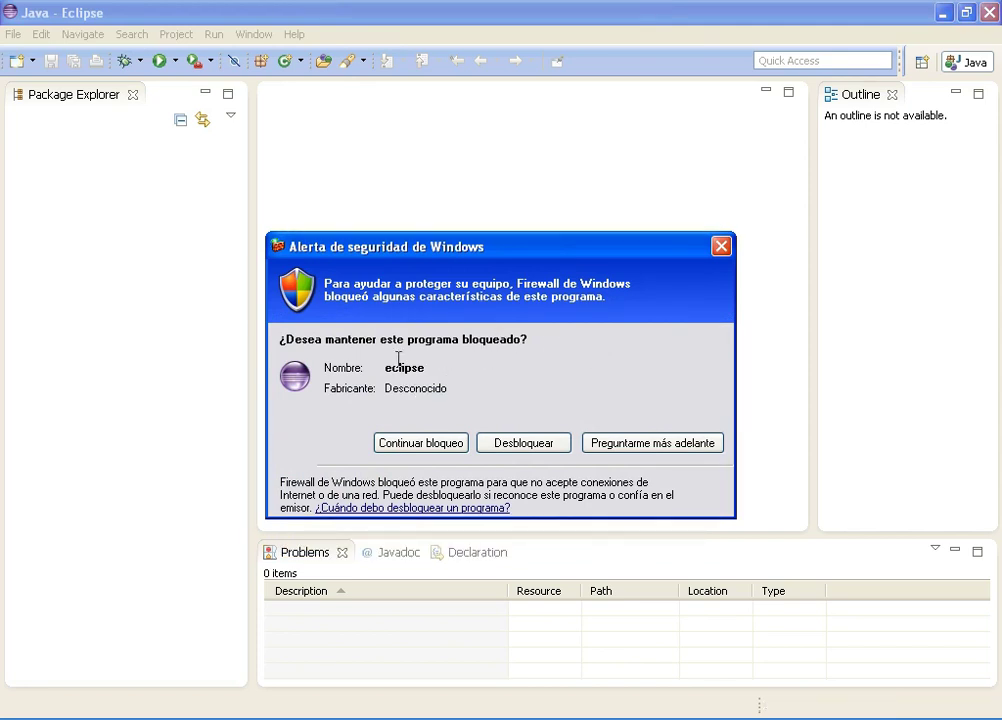
left_click(518, 450)
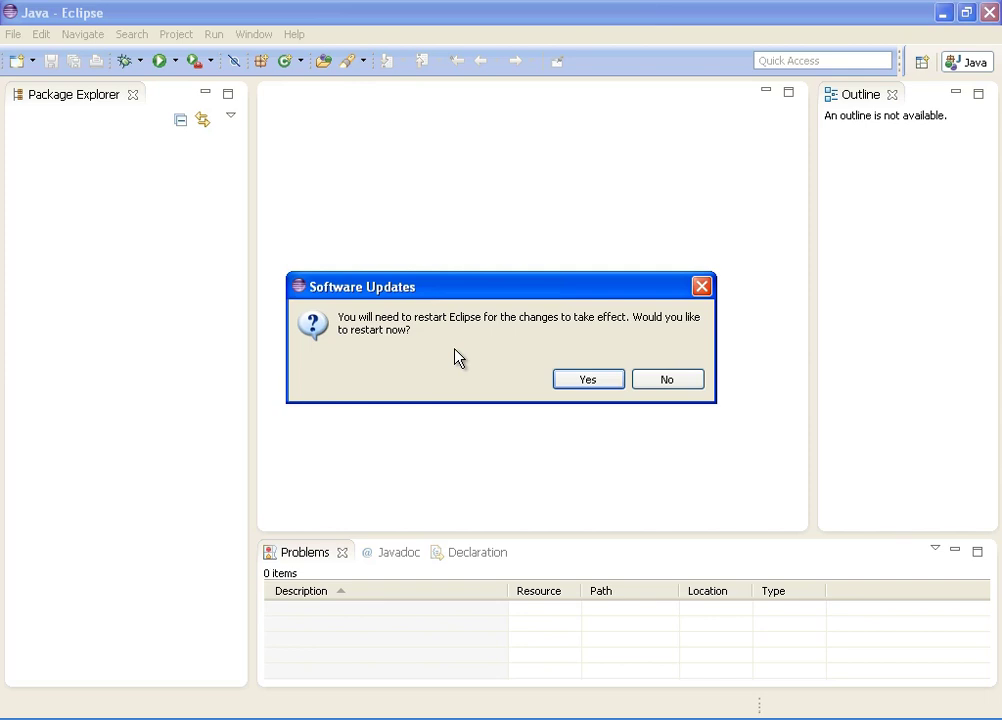
Restart Eclipse with the workspace E:\CursoAndroid\Archivos Curso Android and close the Welcome page.
left_click(586, 380)
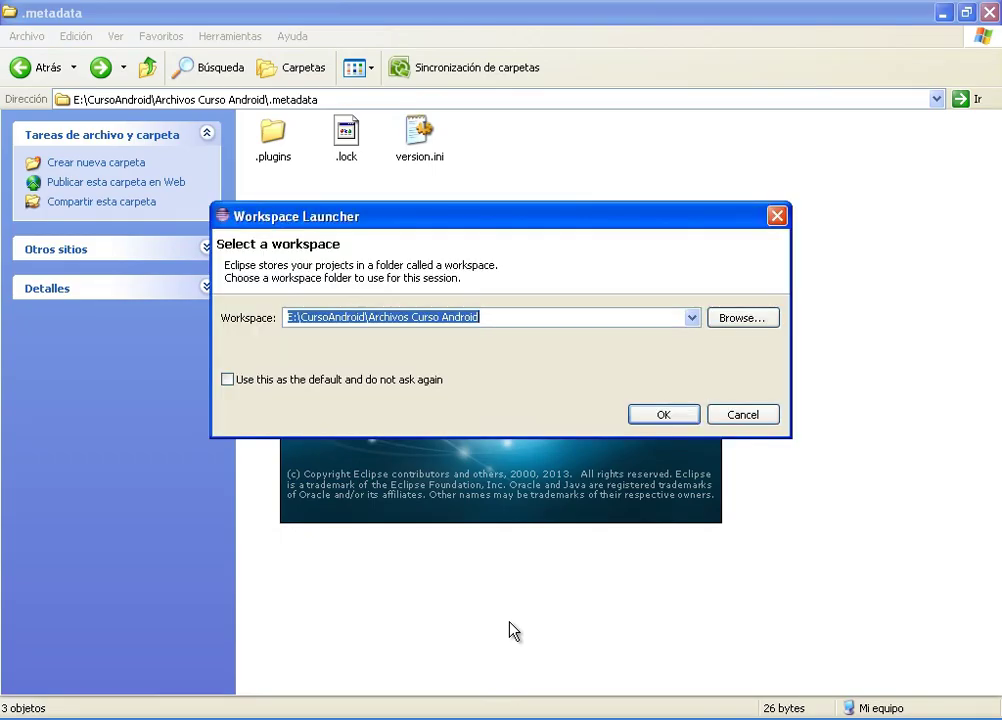
left_click(660, 416)
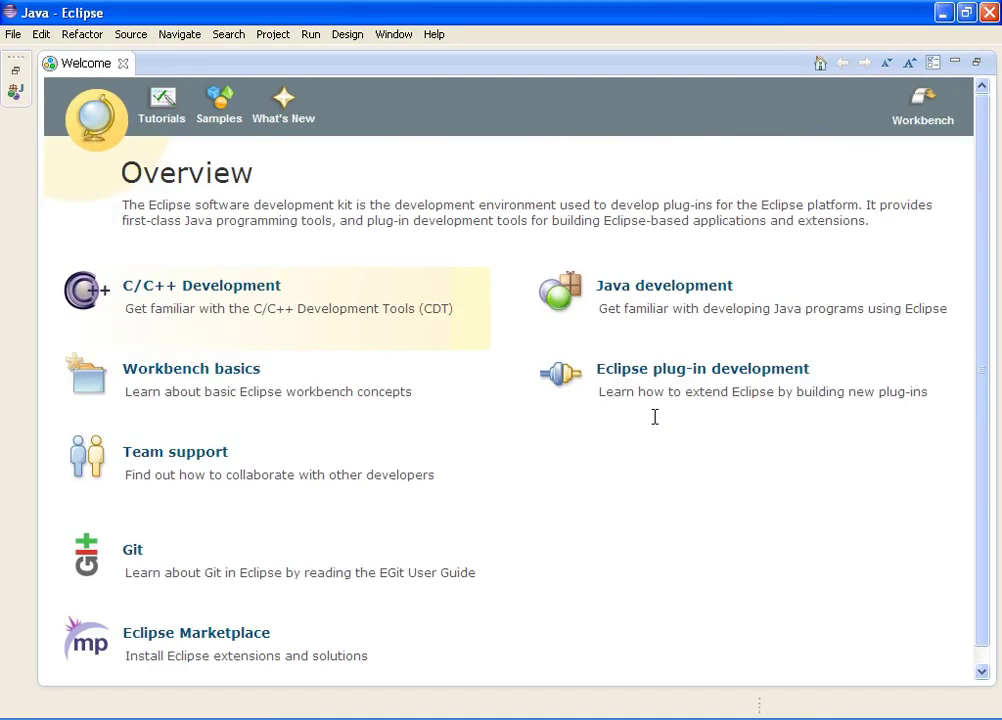
left_click(123, 63)
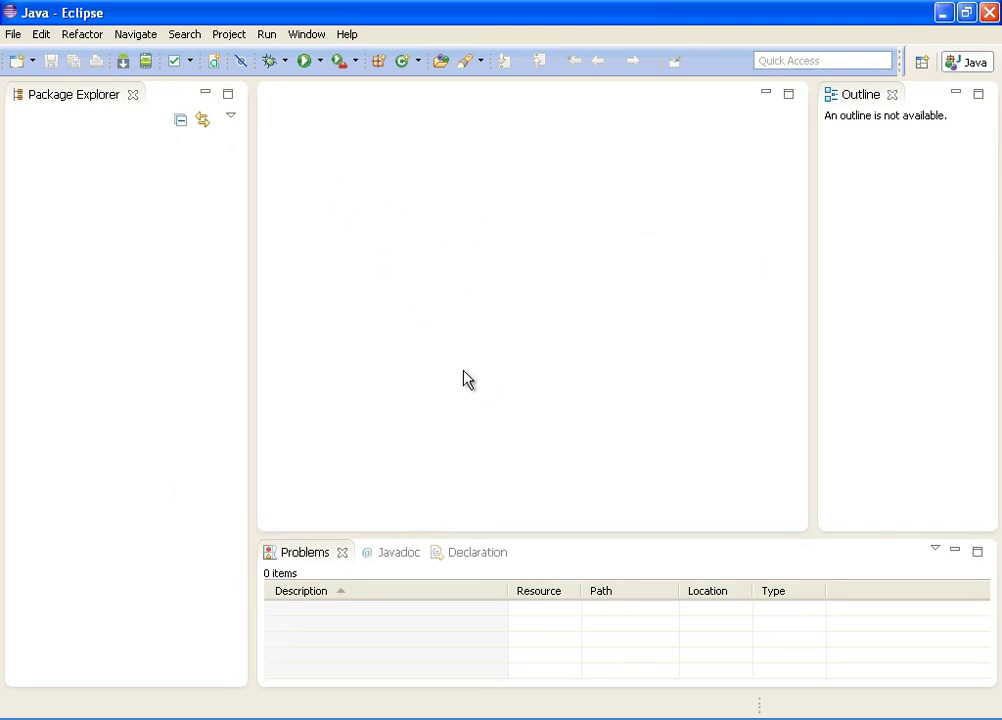
Open the Android preferences in Eclipse and examine the listed SDK targets and the SDK location path.
left_click(301, 38)
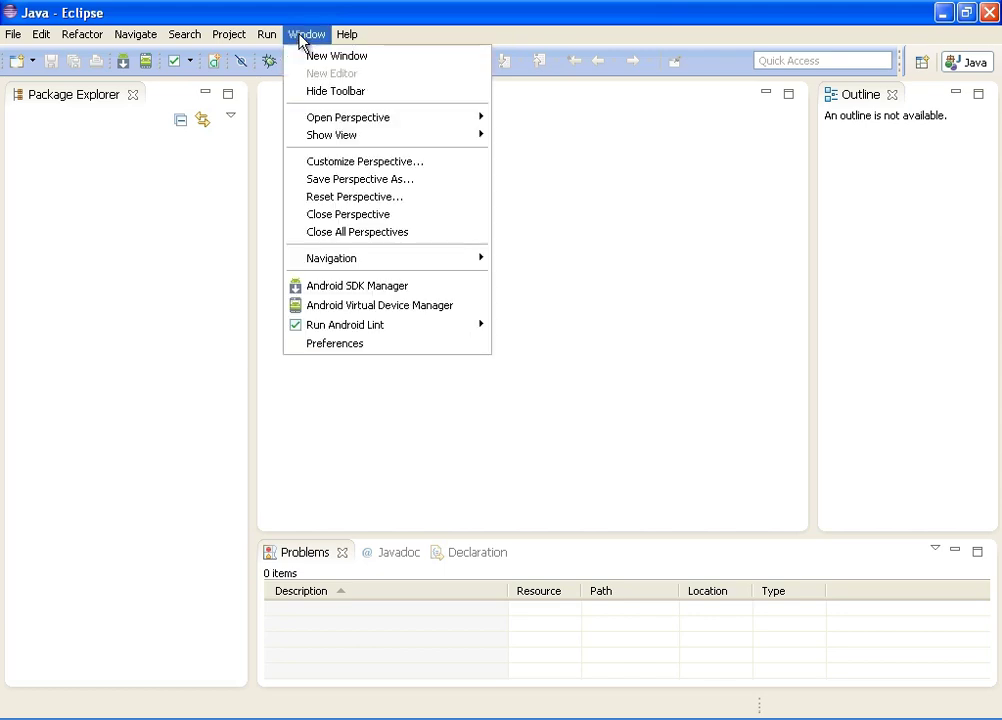
left_click(320, 344)
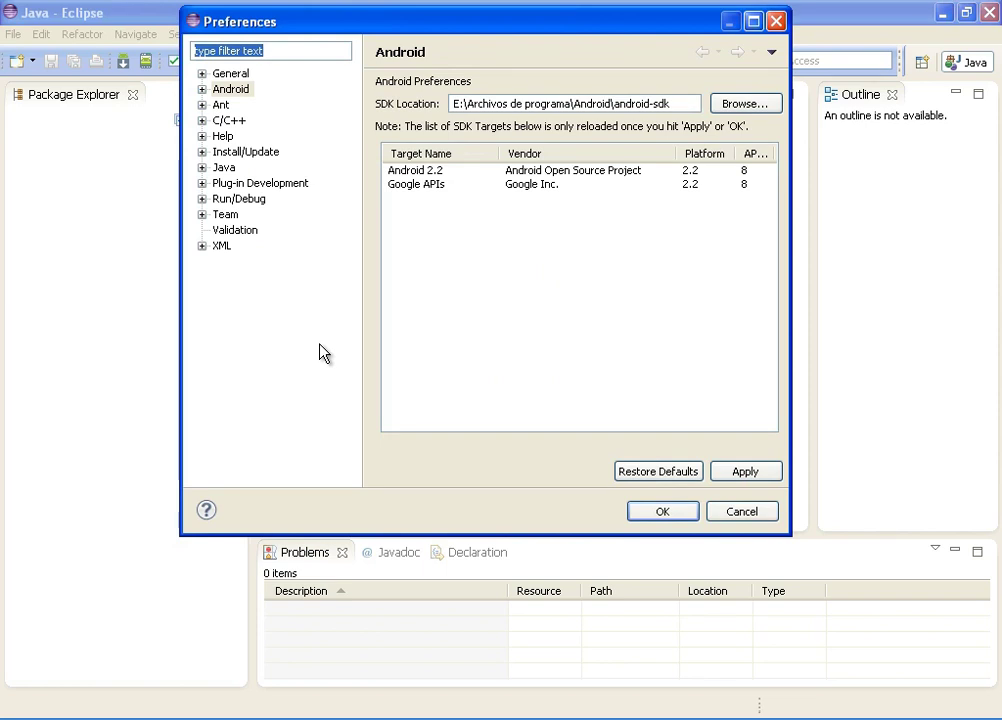
mouse_move(465, 174)
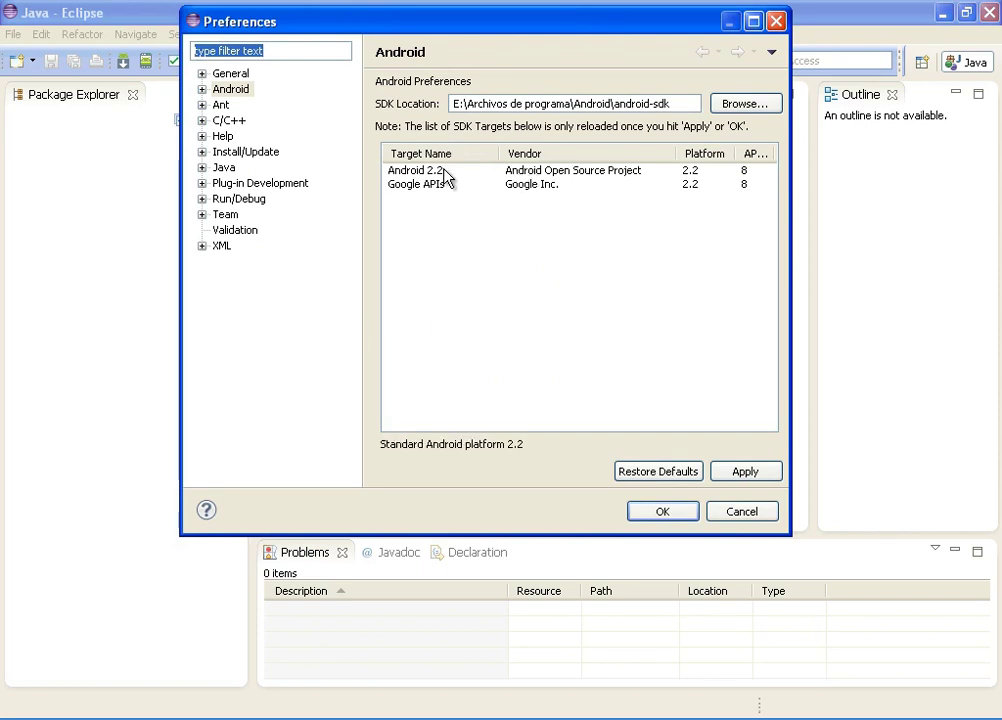
left_click(226, 92)
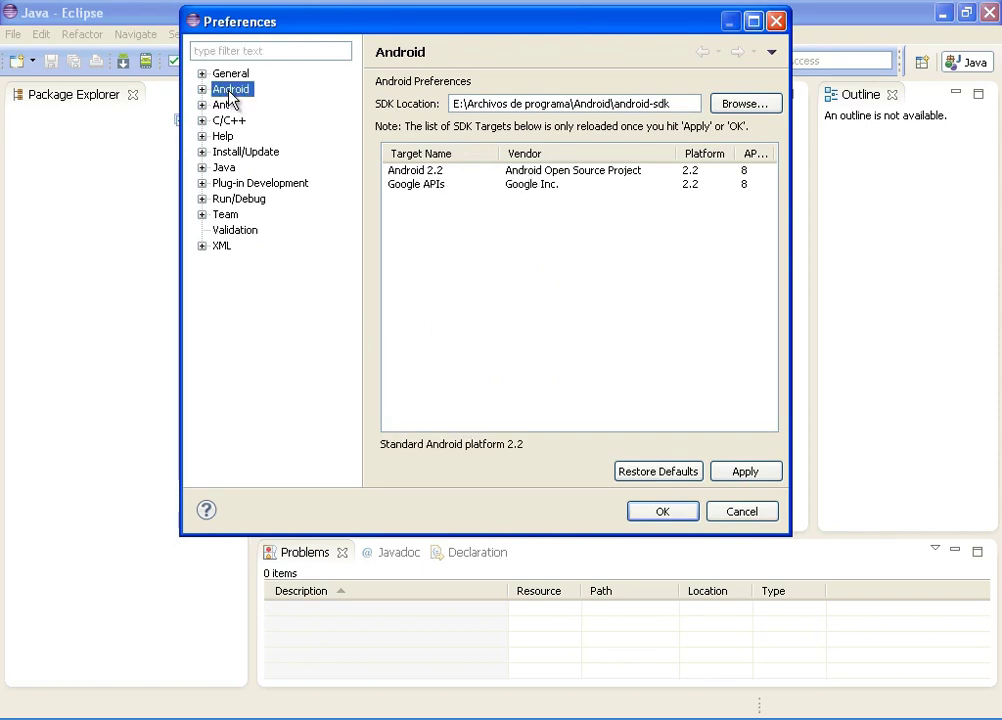
left_click(418, 176)
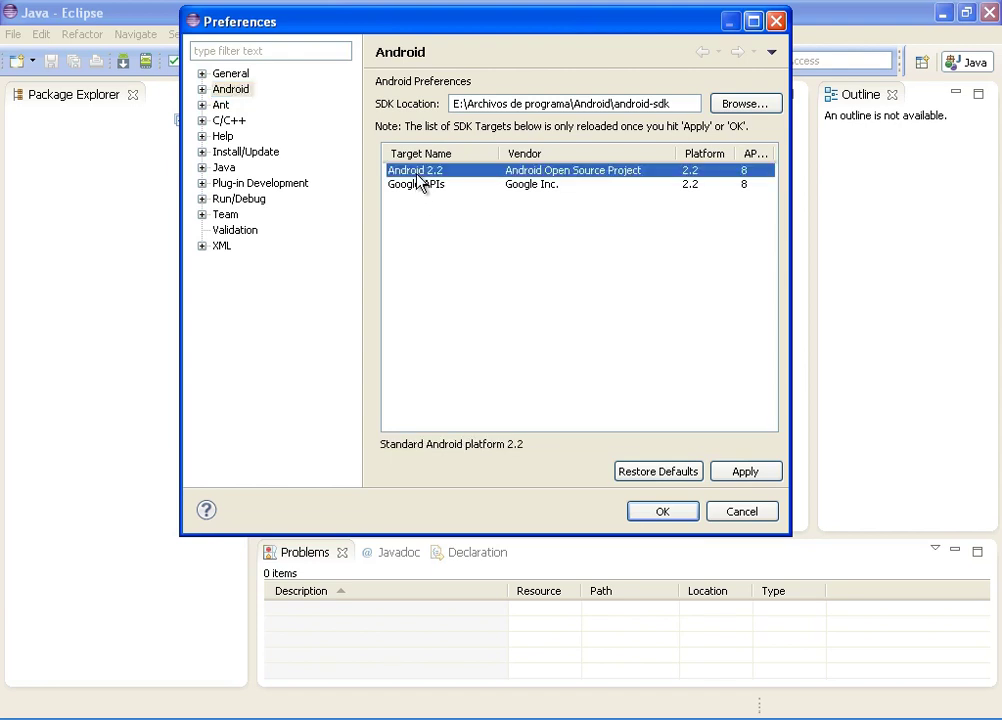
left_click(417, 186)
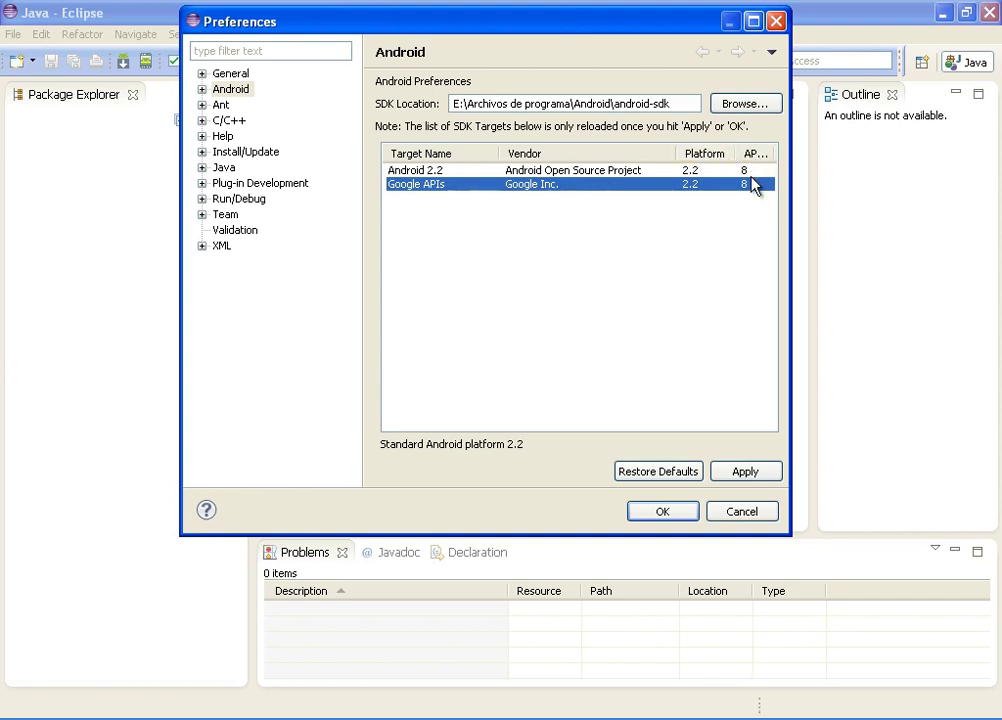
left_click_drag(680, 103, 447, 94)
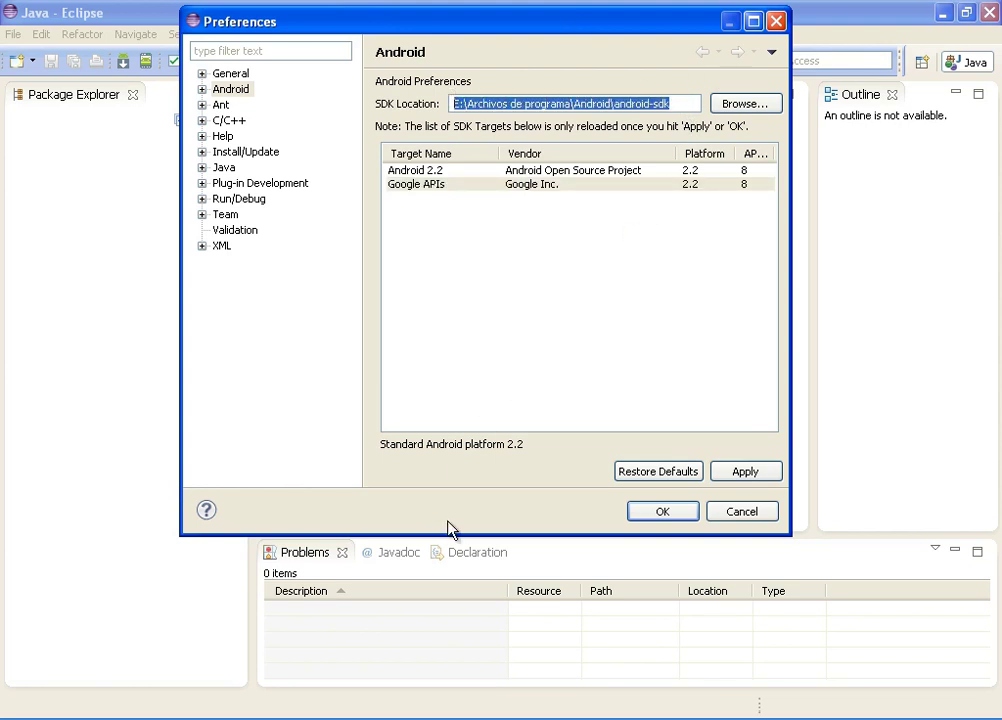
Compare the SDK location with the path saved in Ruta Plugin.txt in the CursoAndroid folder, and close the Eclipse preferences without saving.
key("alt+Tab")
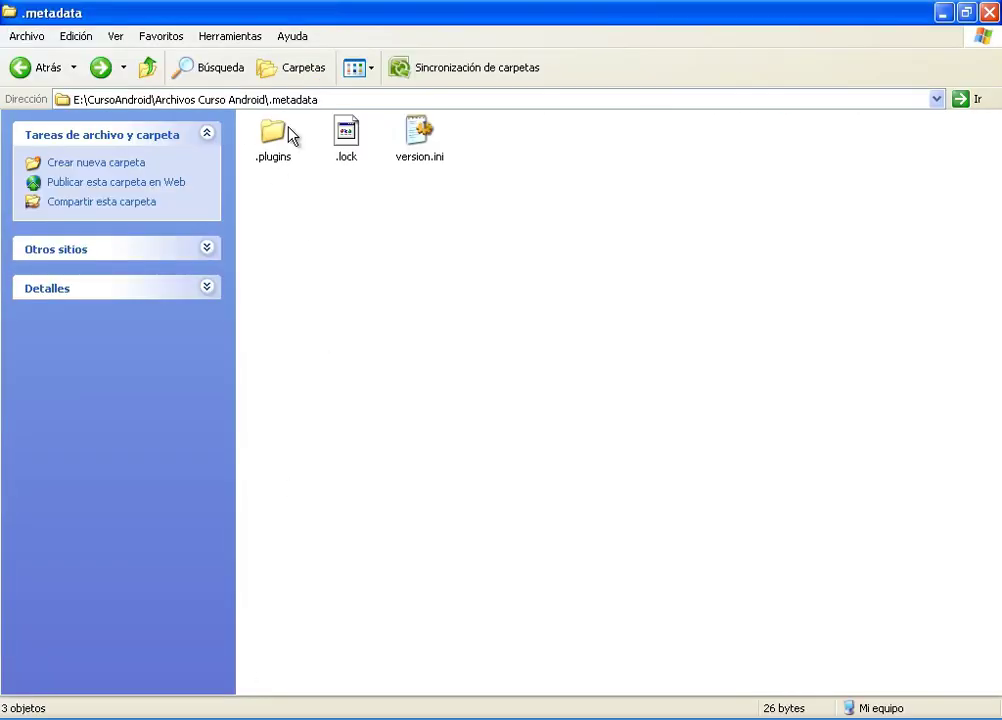
left_click(30, 70)
left_click(50, 68)
double_click(345, 140)
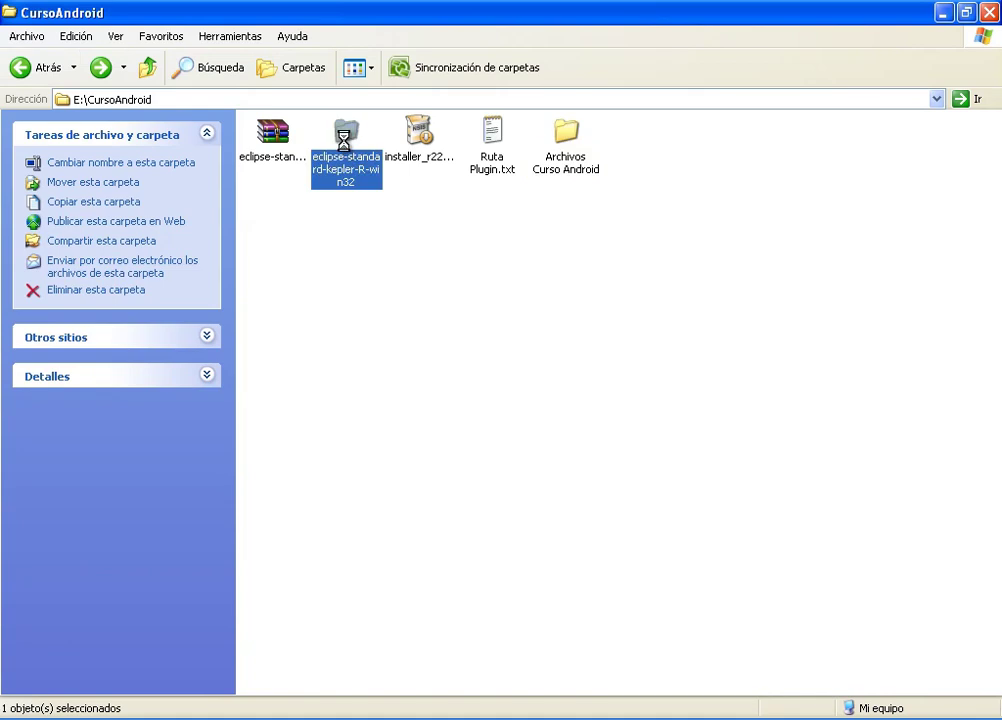
left_click(38, 67)
double_click(492, 140)
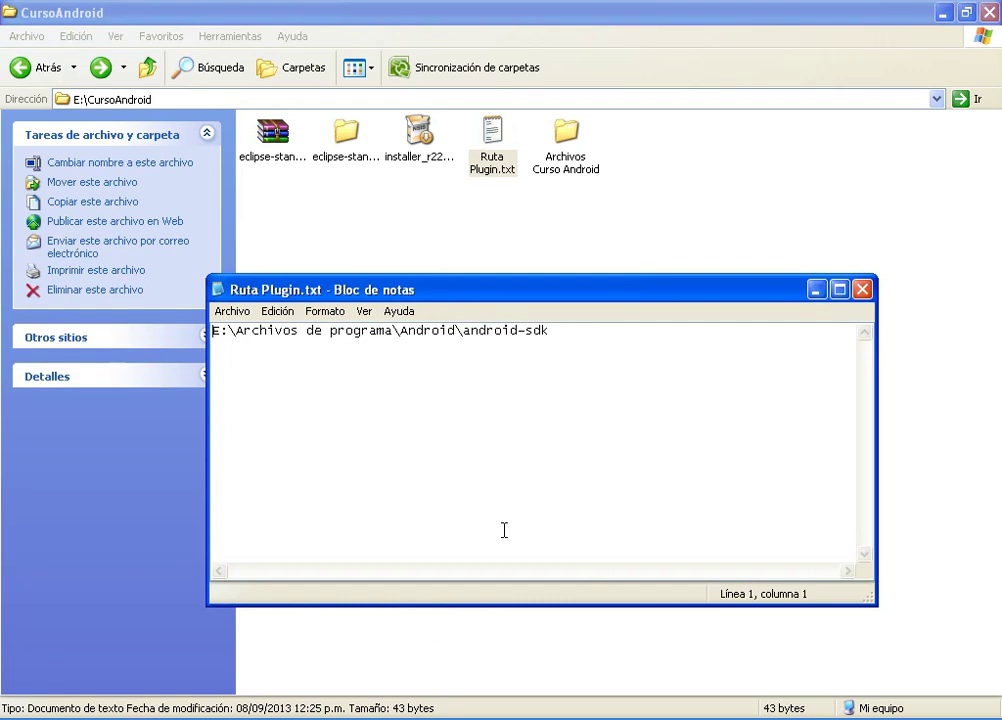
left_click(430, 719)
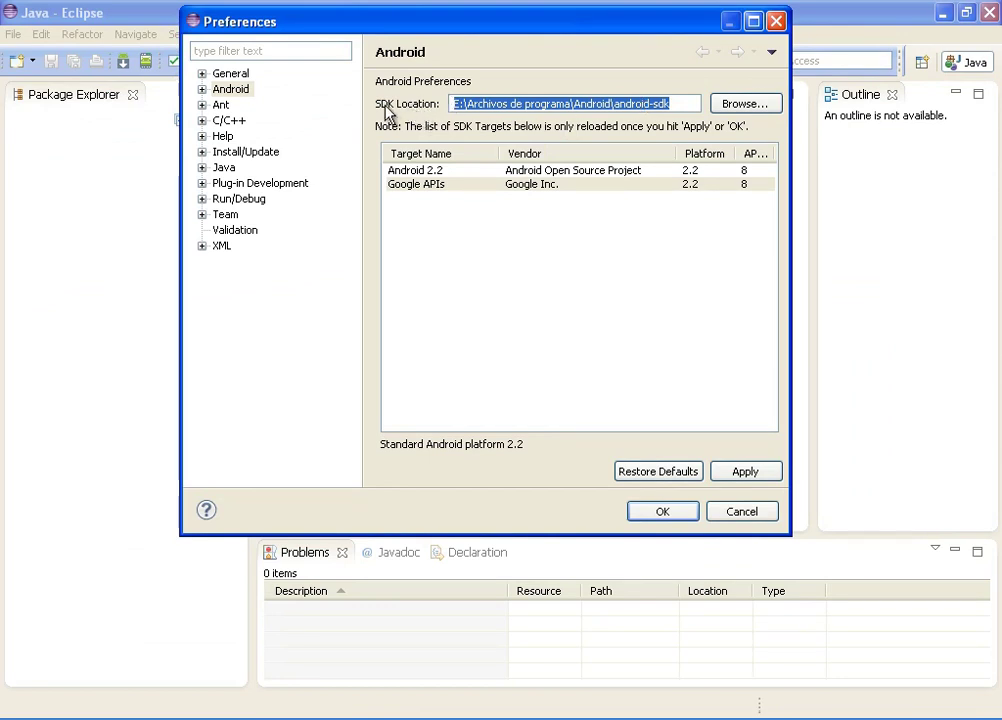
left_click(740, 512)
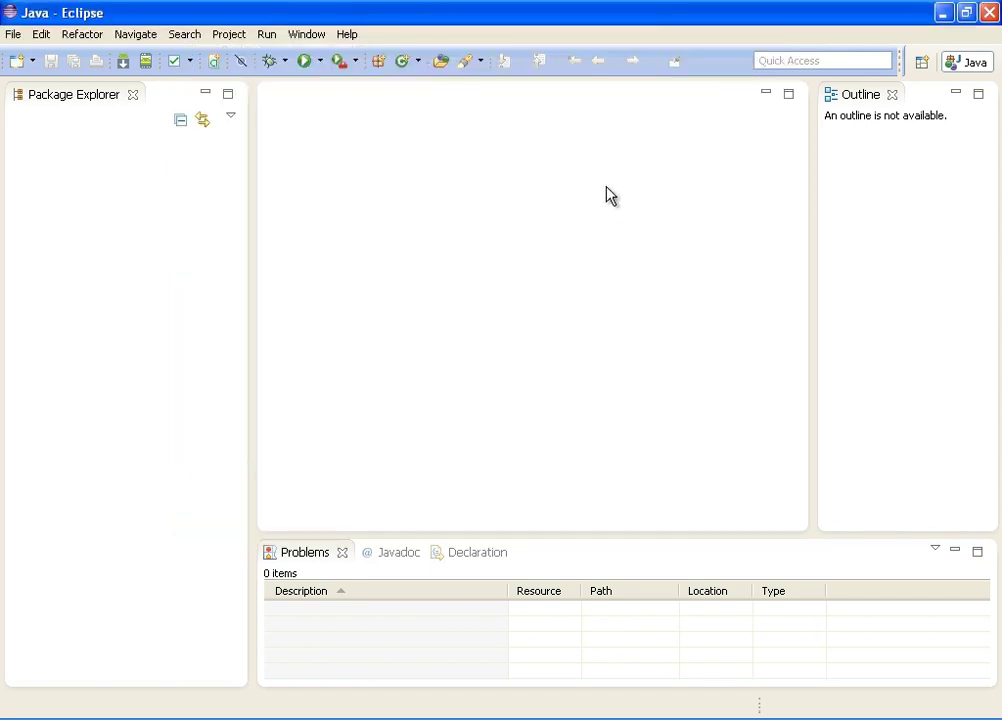